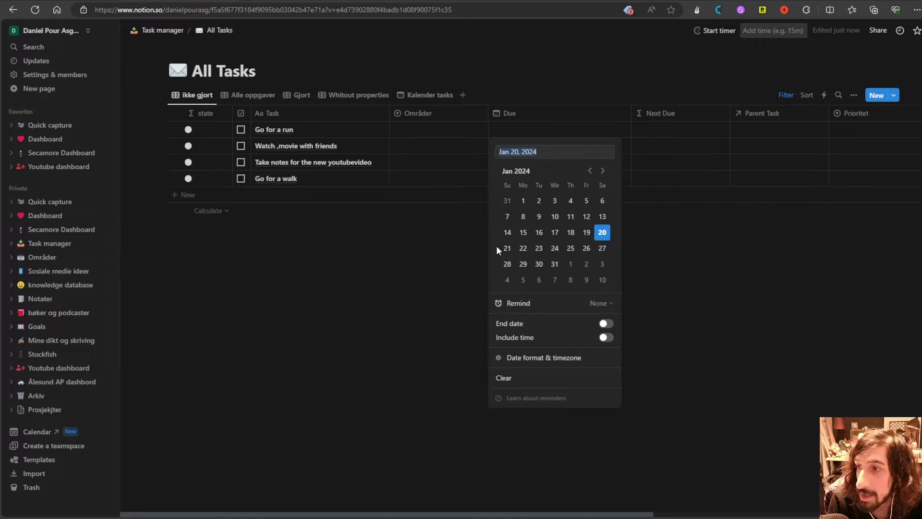
In the All Tasks table, set the due date of "Go for a run" to January 21, 2024 and "Watch ,movie with friends" to January 20, 2024.
click(507, 248)
click(530, 133)
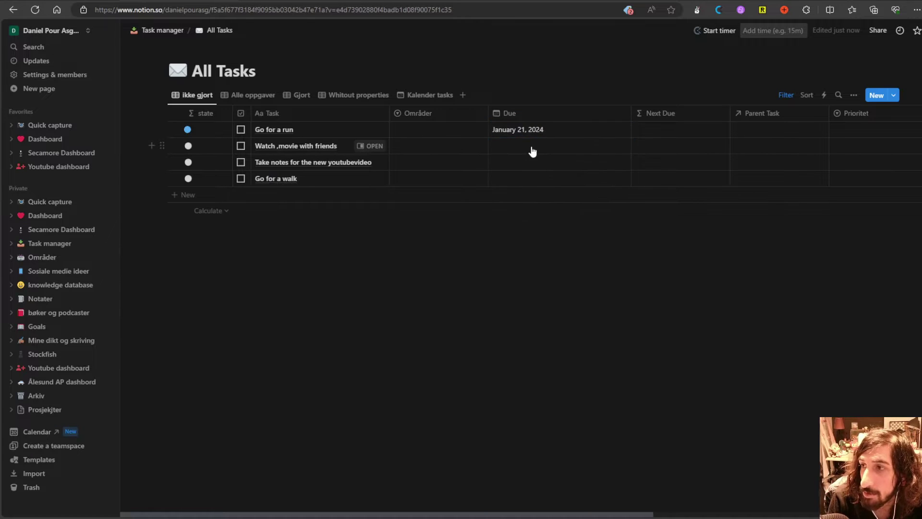
click(532, 152)
click(603, 249)
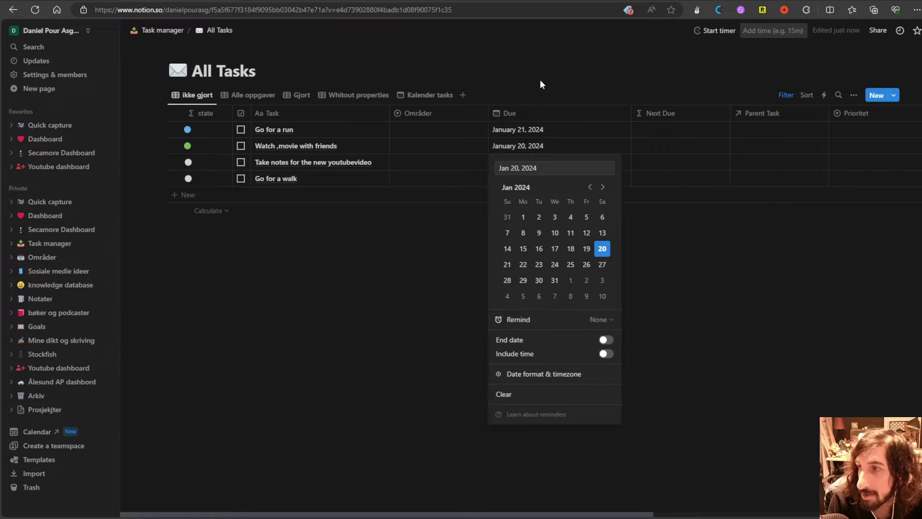
click(540, 81)
Set the due date of "Take notes for the new youtubevideo" to January 20, 2024 and "Go for a walk" to January 22, 2024.
click(532, 163)
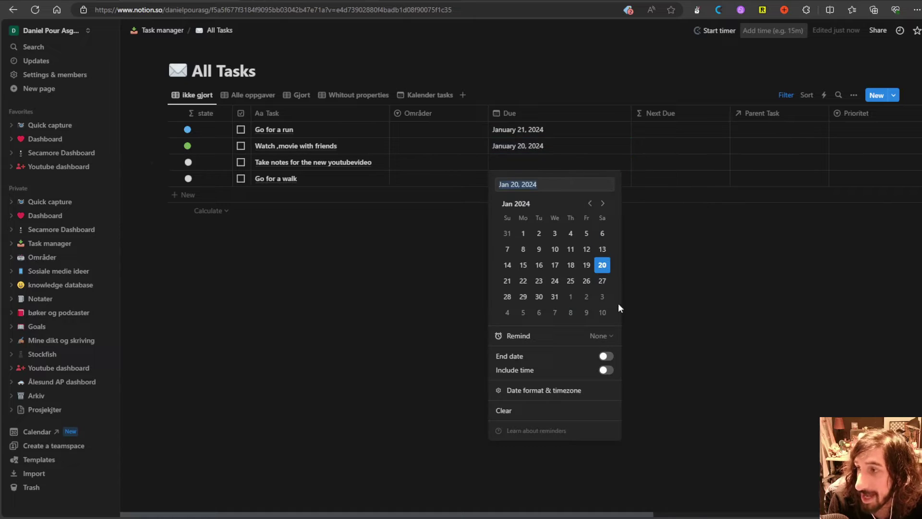
click(604, 266)
click(534, 77)
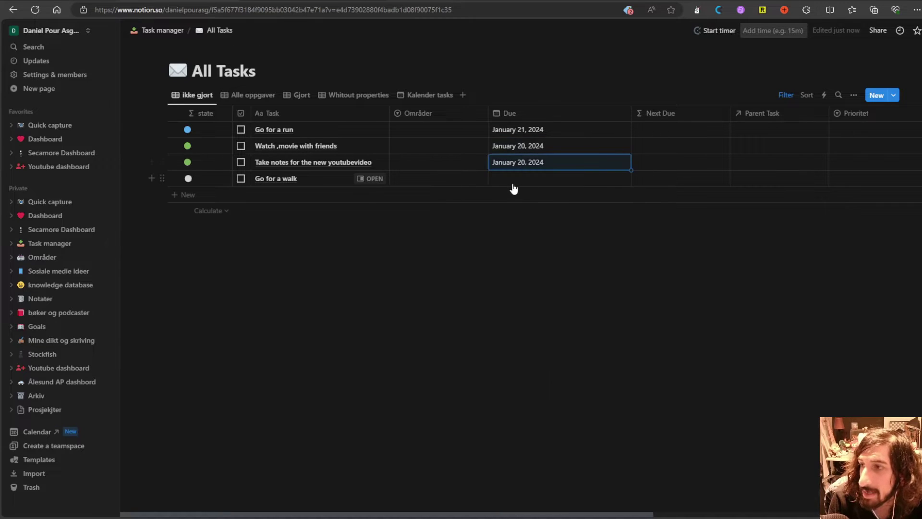
click(512, 180)
click(523, 296)
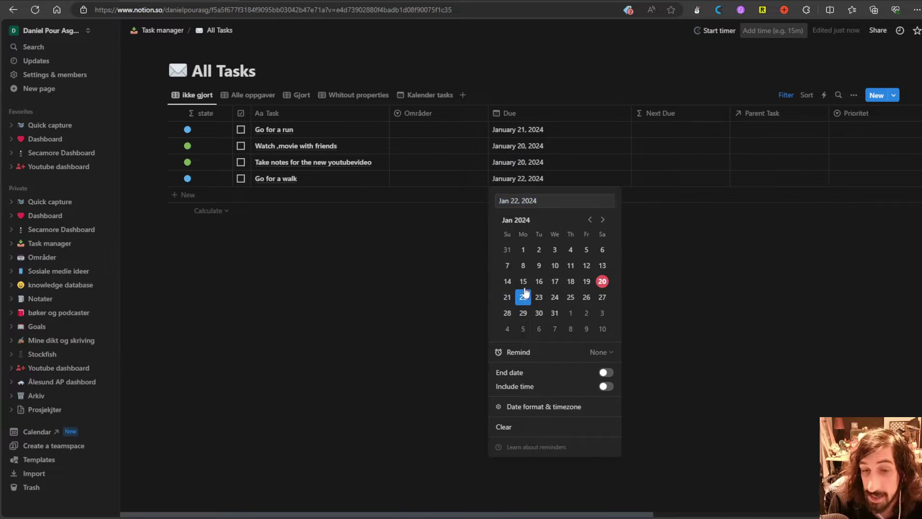
click(446, 265)
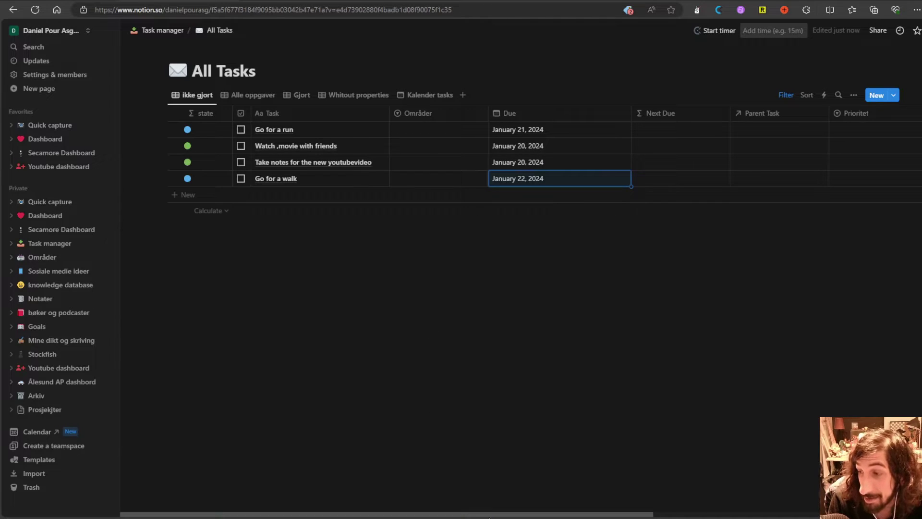
Switch to Notion Calendar and look at January 2024 in the day, month and week views.
drag(493, 512, 442, 488)
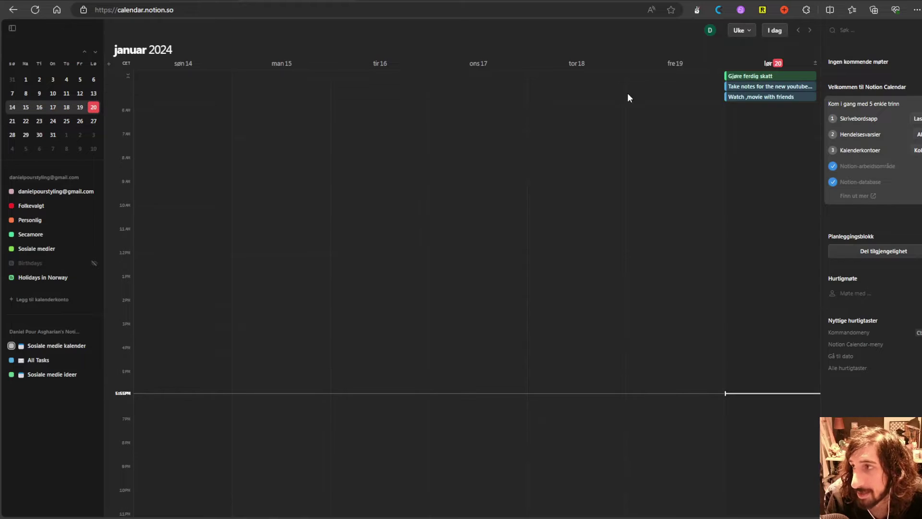
click(741, 30)
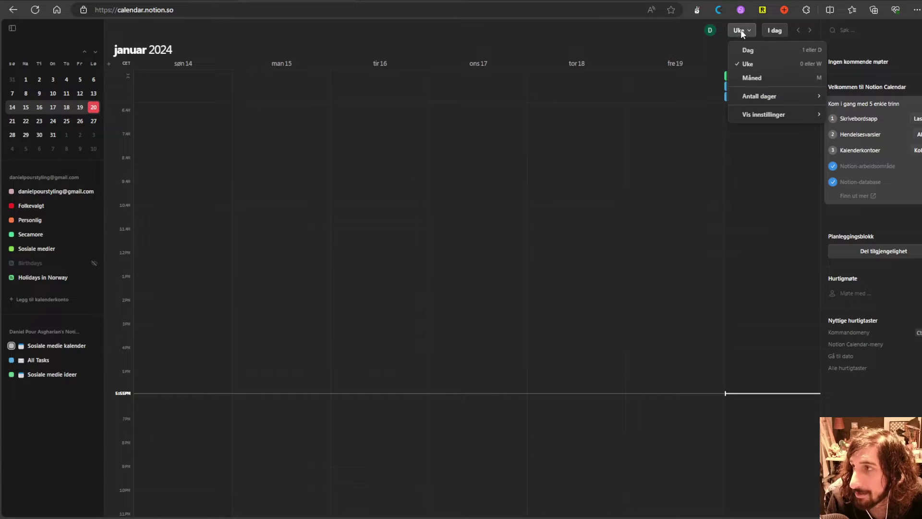
click(757, 49)
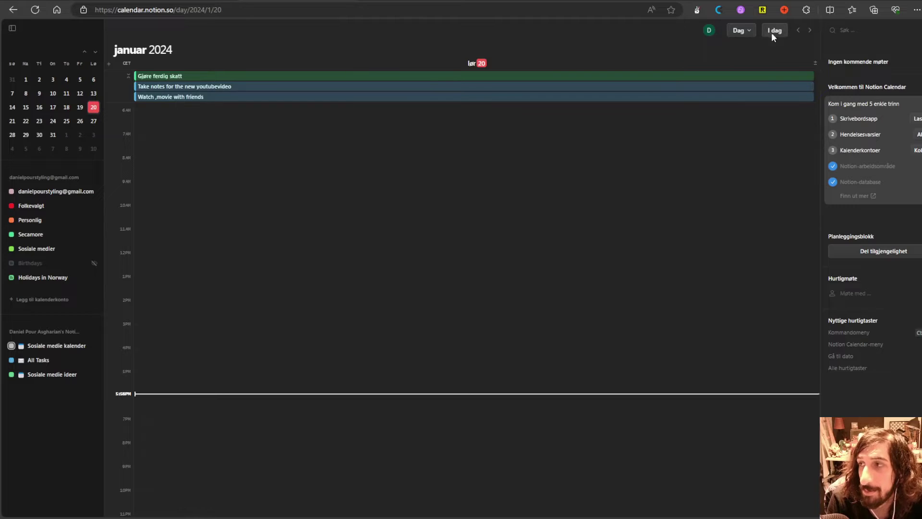
click(732, 27)
click(753, 80)
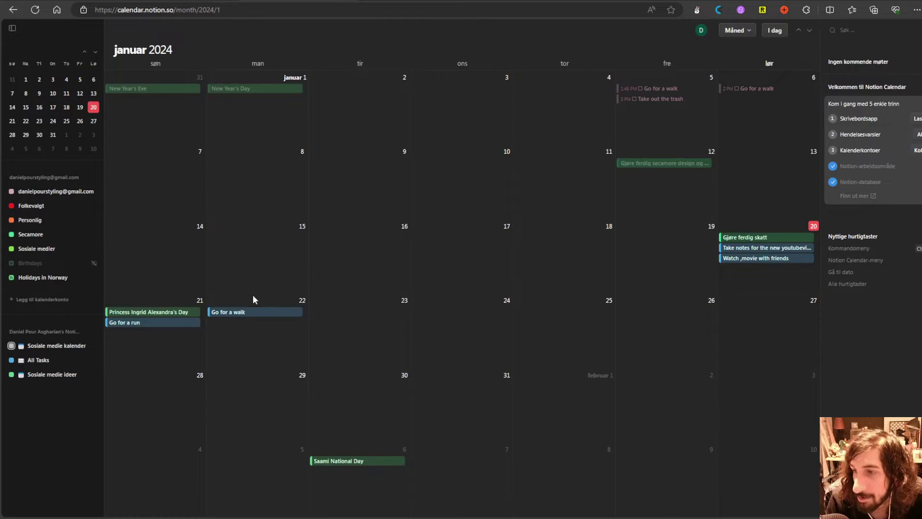
click(741, 31)
click(756, 65)
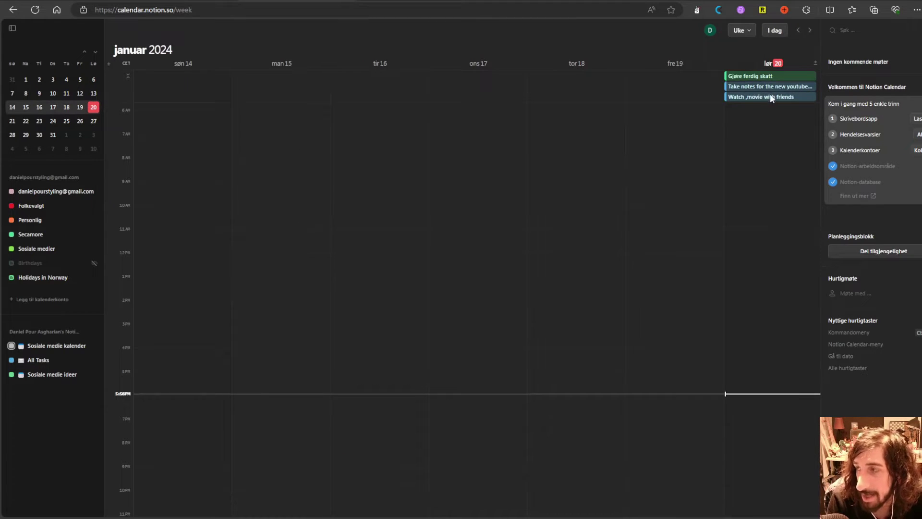
On January 20, schedule "Watch ,movie with friends" at 6–7:30 PM, "Take notes for the new youtubevideo" at 1:15–3 PM and "Gjøre ferdig skatt" at 11 AM.
drag(768, 97, 770, 423)
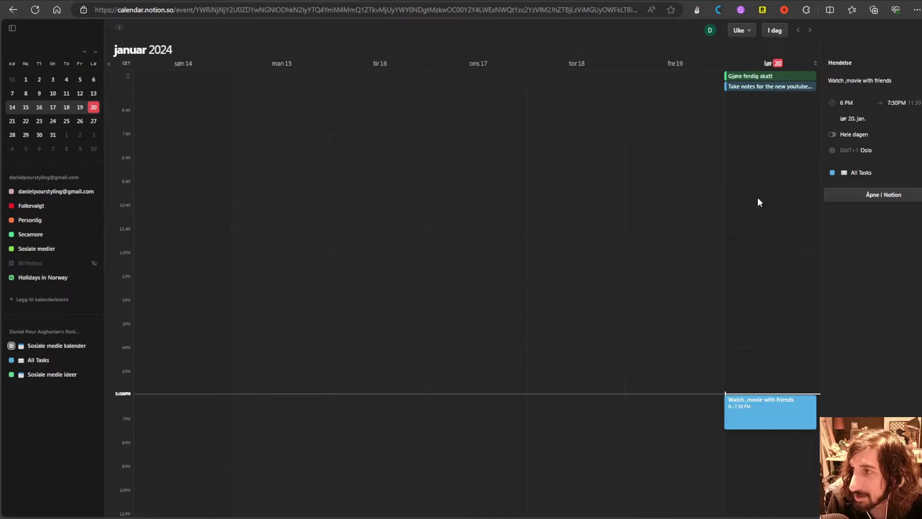
drag(766, 83, 761, 329)
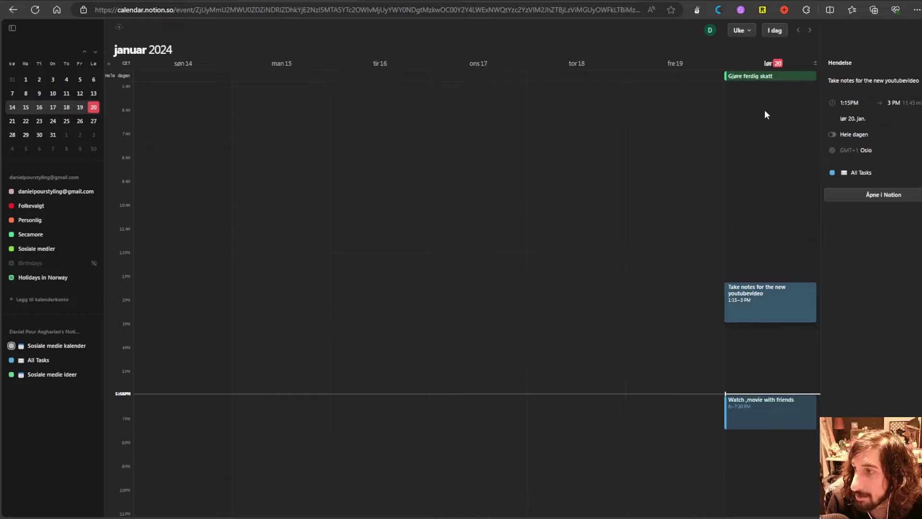
drag(771, 75, 756, 234)
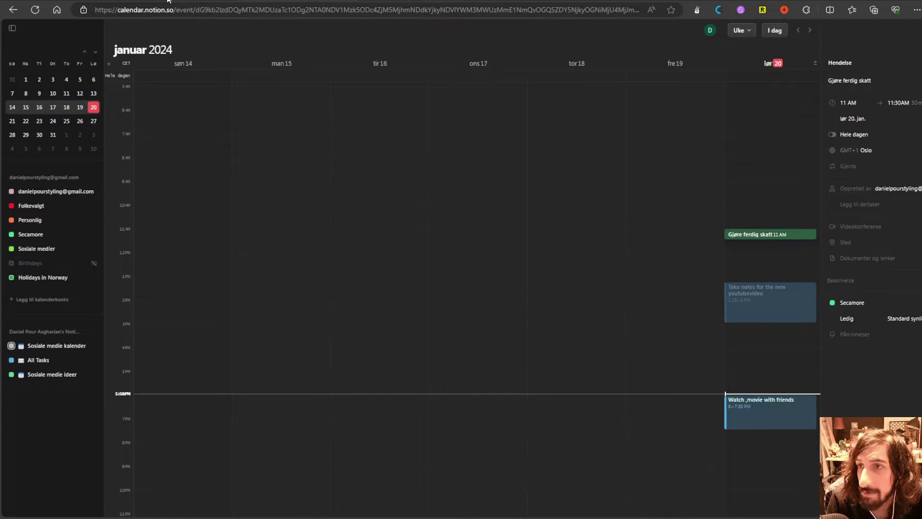
Switch to the All Tasks database in Notion to check the tasks' due times, and return to Notion Calendar.
key(alt+Tab)
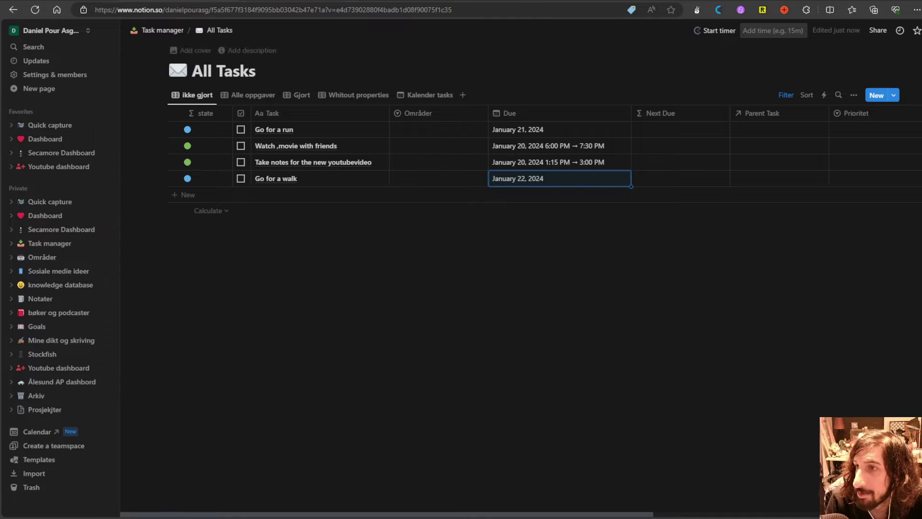
key(ctrl+Tab)
key(ctrl+Tab)
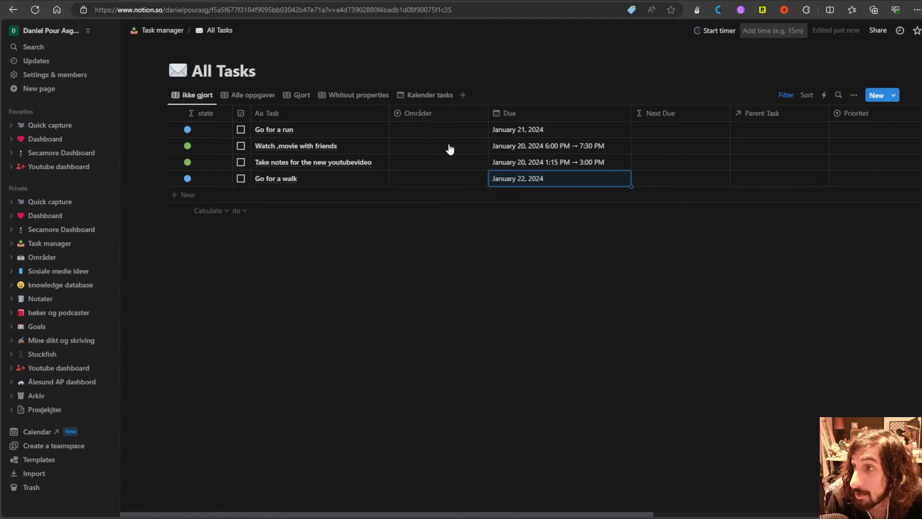
key(ctrl+Tab)
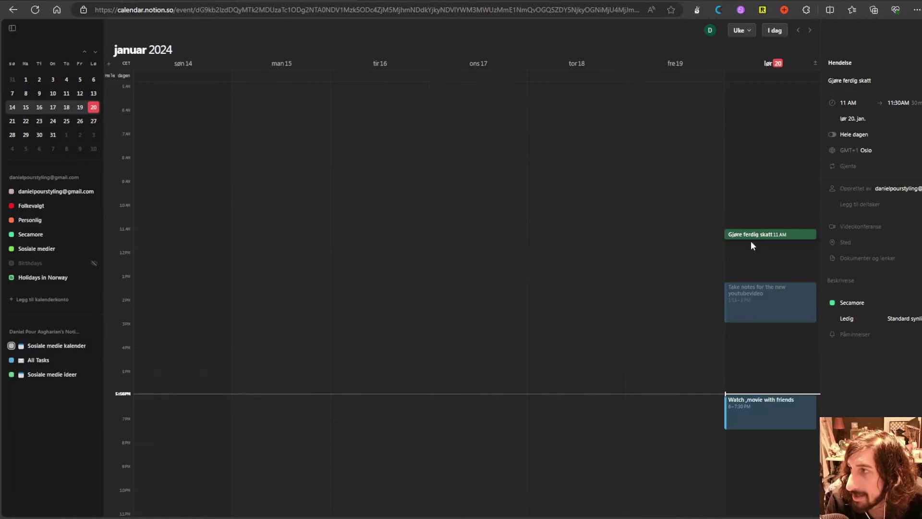
In the week of January 21–27, schedule "Go for a run" on Sunday at 8–9 AM and "Go for a walk" on Monday at 5–6 PM.
click(809, 30)
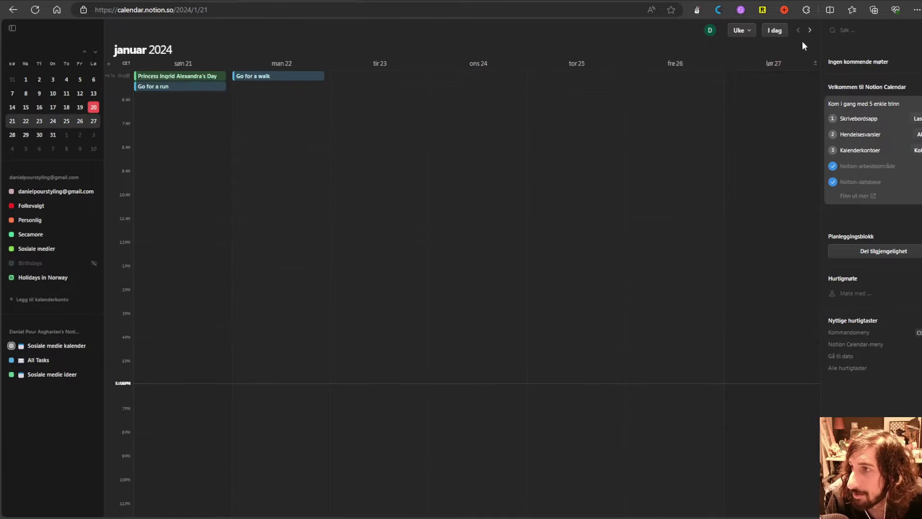
drag(169, 87, 180, 169)
drag(292, 77, 291, 369)
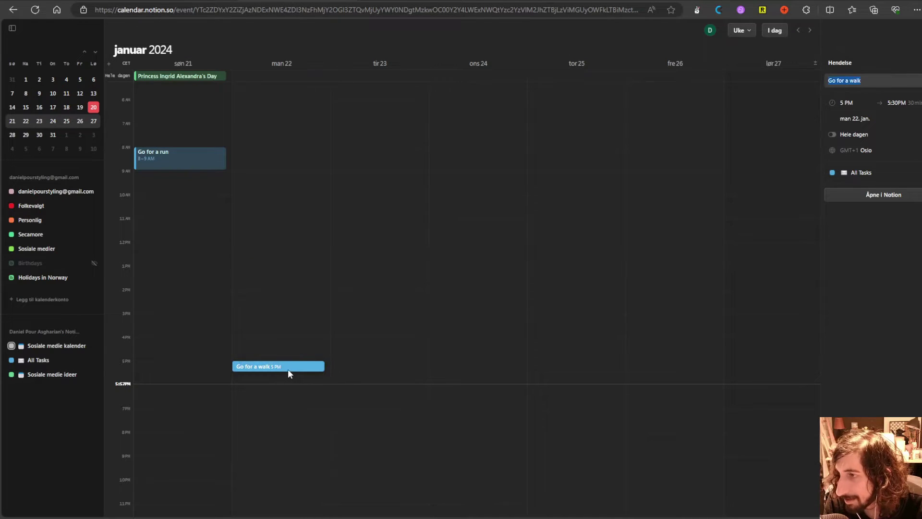
drag(287, 370, 290, 385)
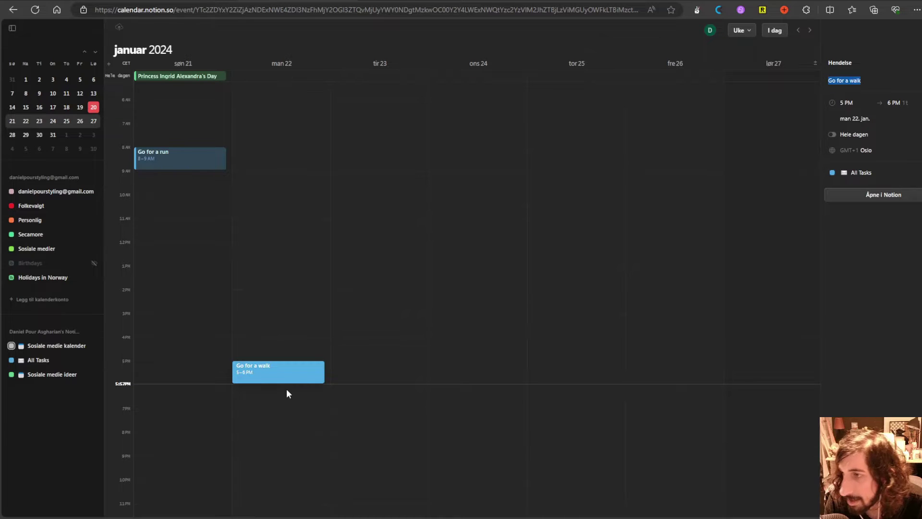
Review the due times in All Tasks, and open the "Go for a walk" event's Notion page to inspect its properties.
key(alt+Tab)
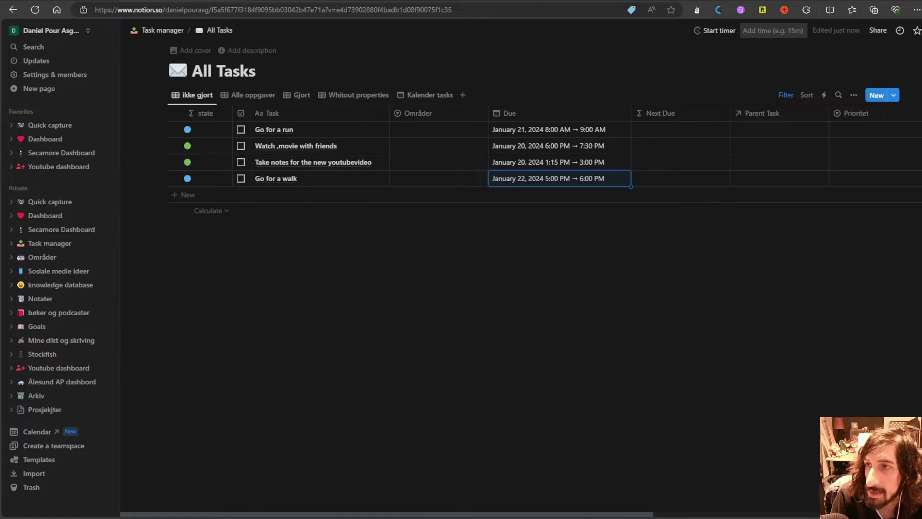
key(alt+Tab)
click(880, 201)
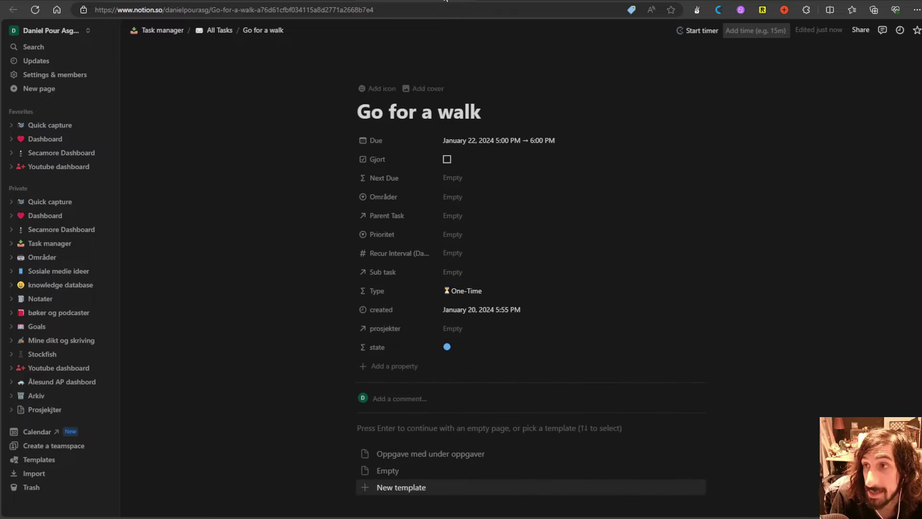
key(ctrl+w)
key(ctrl+w)
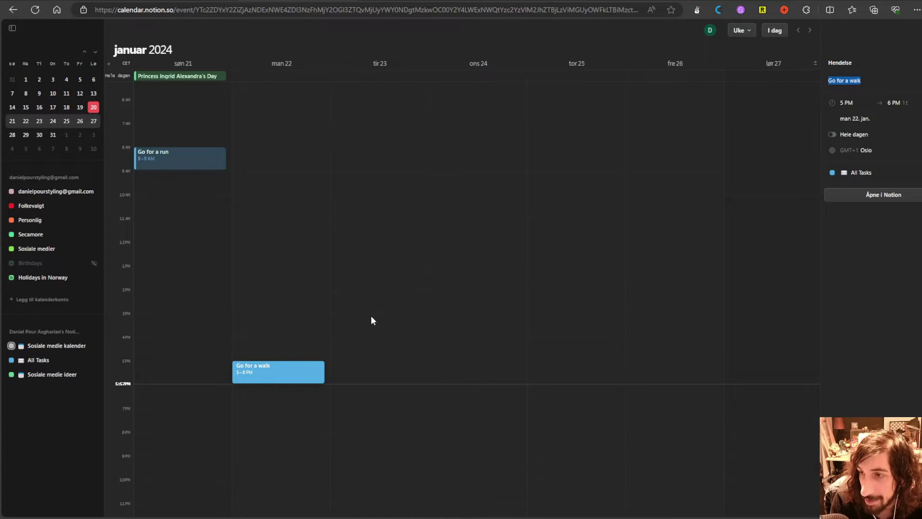
Create a "Meeting" event on Tuesday, January 23 from 3 PM to 6 PM and assign it to the All Tasks database.
drag(370, 315, 373, 384)
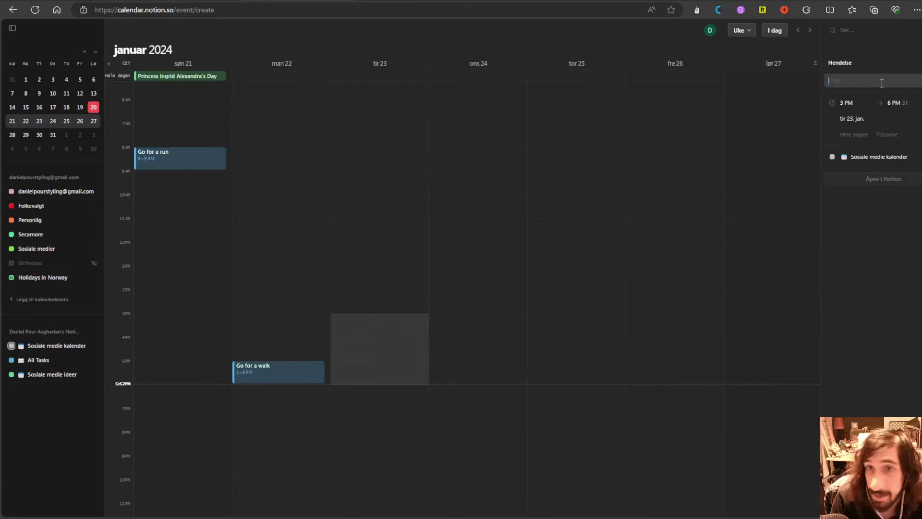
text(Meeting)
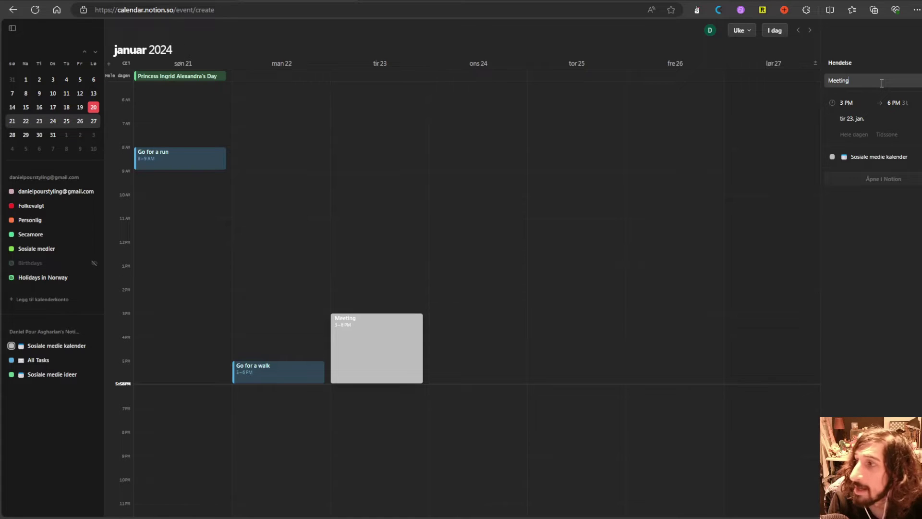
click(890, 158)
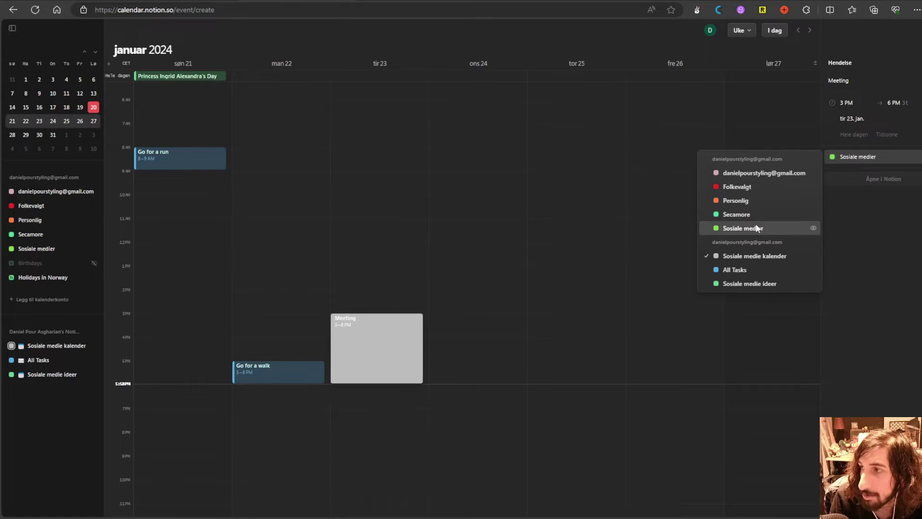
click(756, 267)
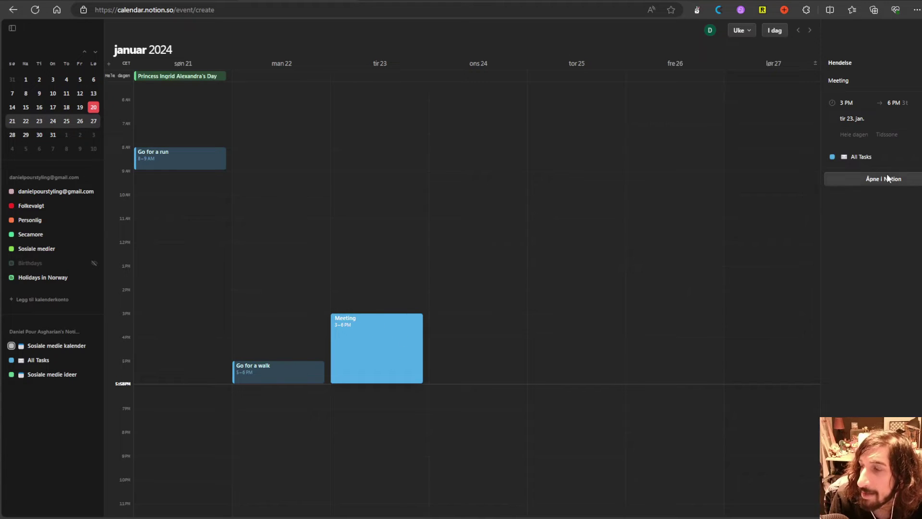
click(871, 137)
click(864, 158)
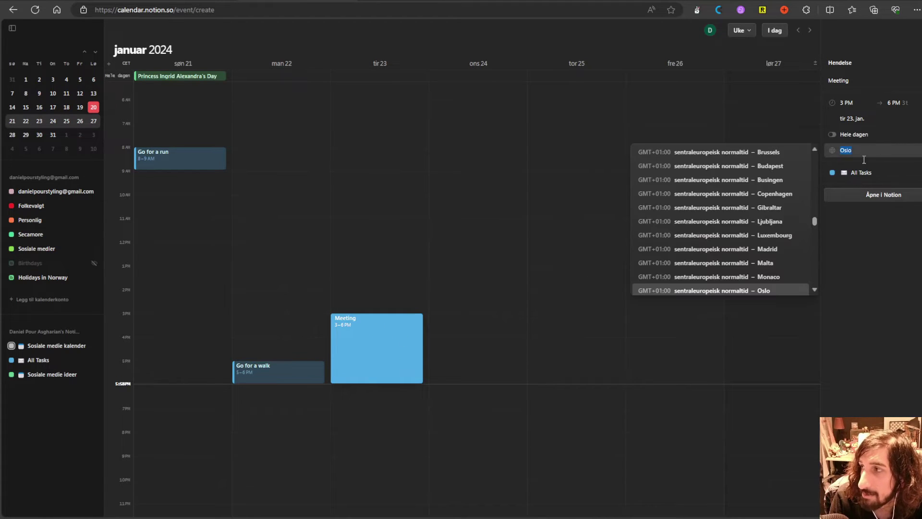
key(Escape)
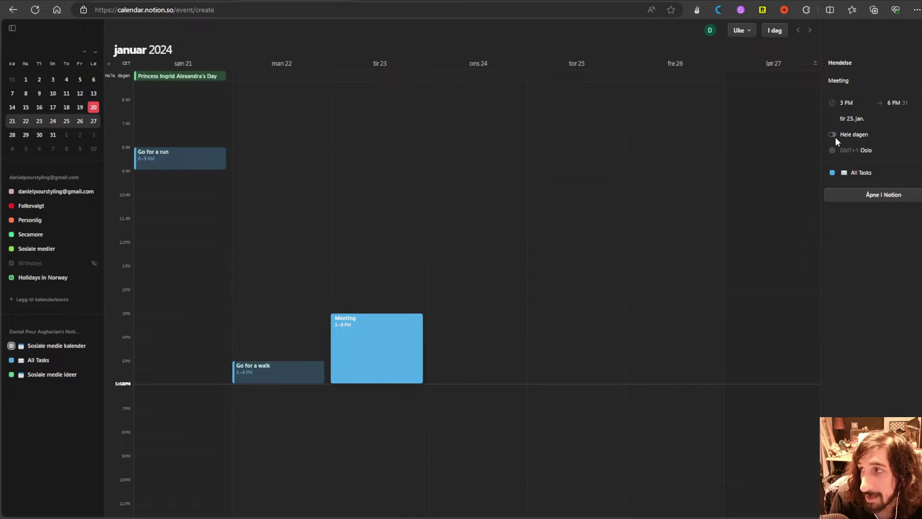
Open the Meeting event's page in Notion to view its properties, and look for the task in the All Tasks database.
click(878, 193)
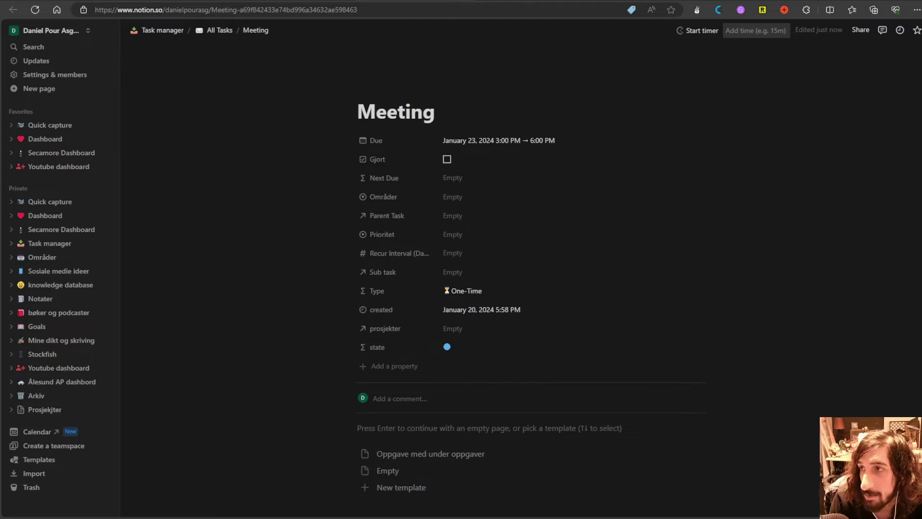
key(alt+Tab)
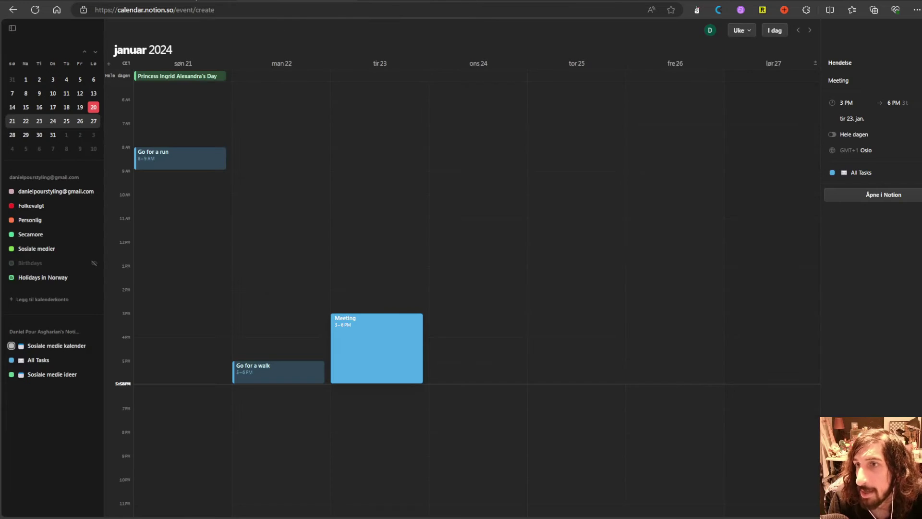
key(alt+Tab)
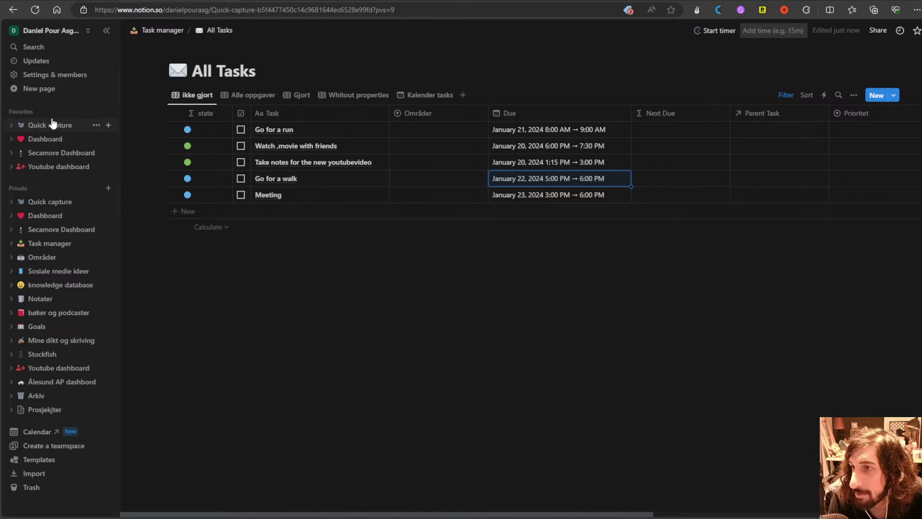
Open the Quick capture page and examine its embedded All Tasks table.
click(53, 124)
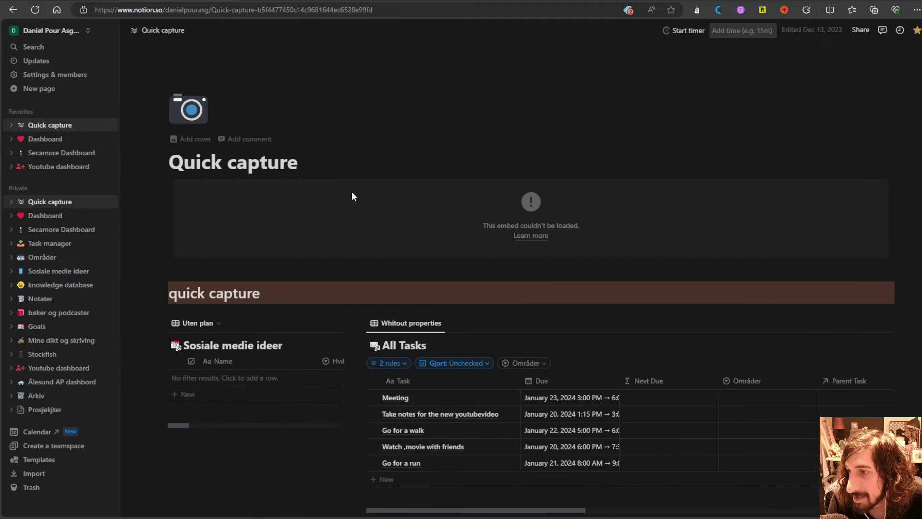
scroll(352, 196, down, 2)
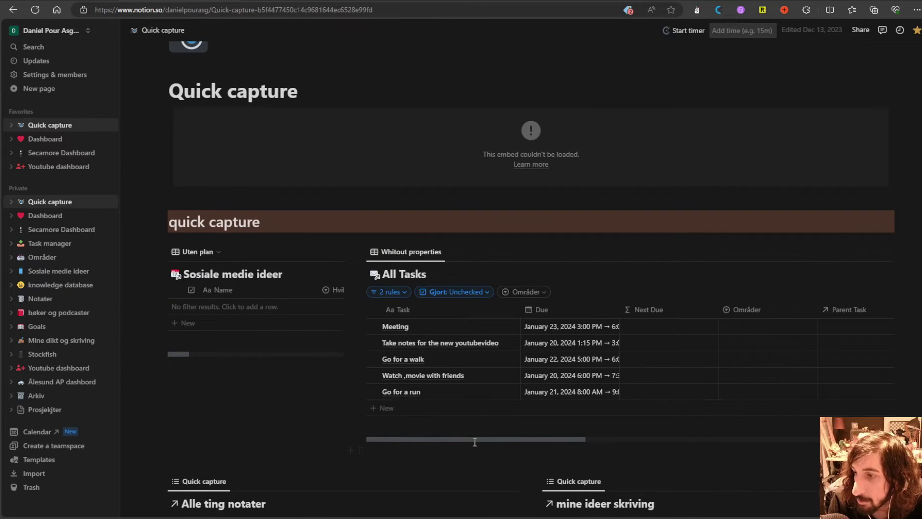
mouse_move(548, 439)
mouse_down()
mouse_move(588, 437)
mouse_move(559, 438)
mouse_up()
click(489, 449)
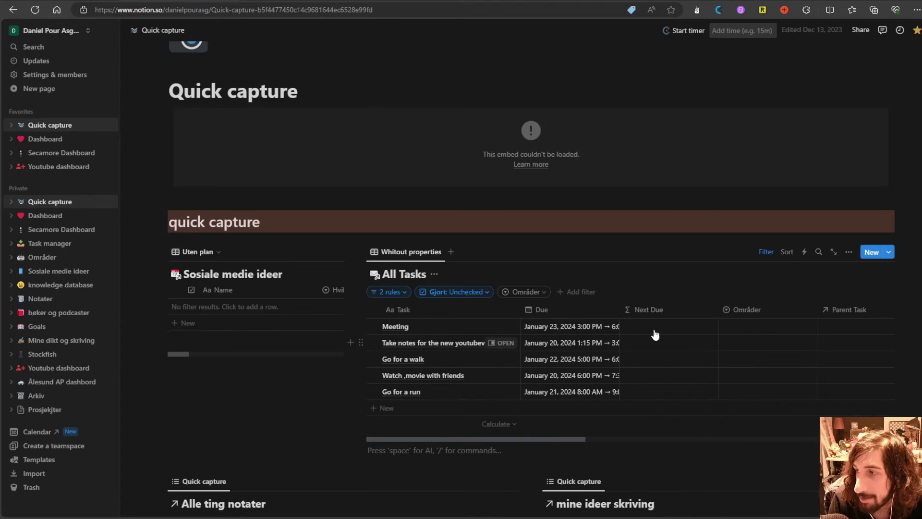
In the All Tasks table, set Områder to Sosiale medier for Meeting and trening og velvære for the "Take notes for the new youtubevideo" task.
click(736, 328)
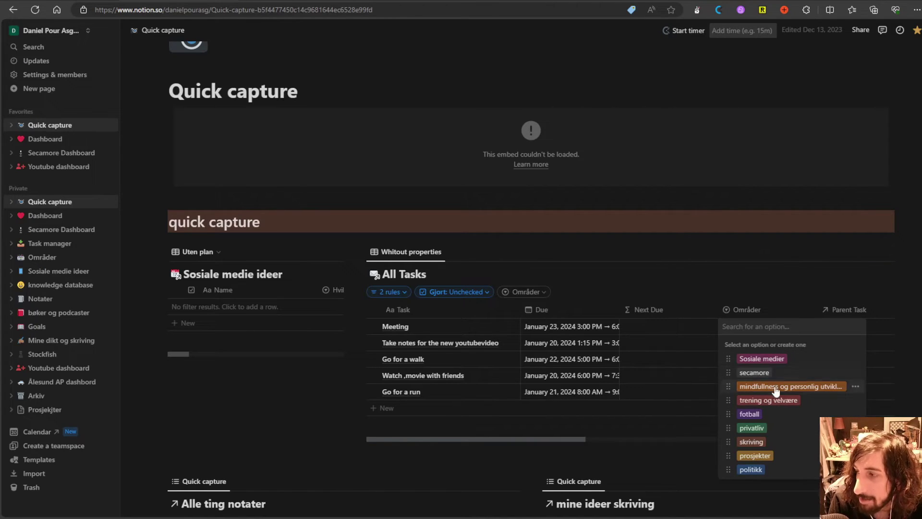
click(789, 361)
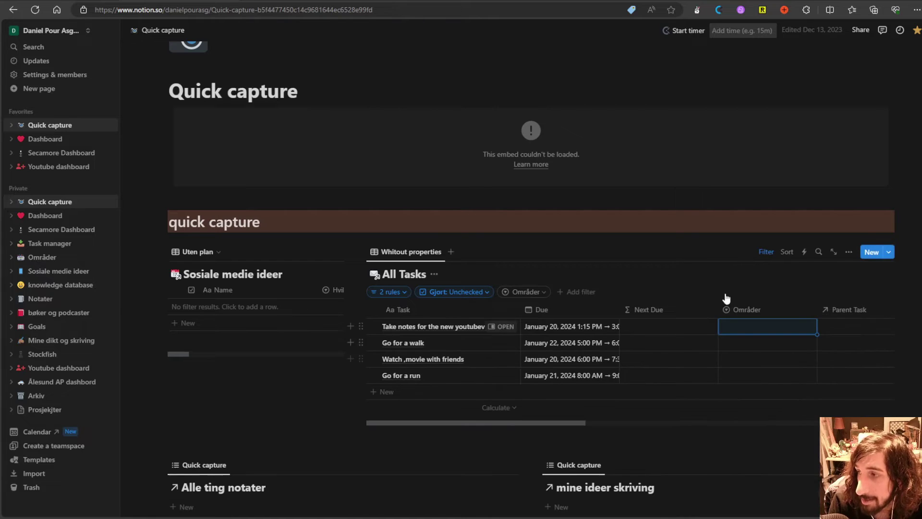
click(753, 331)
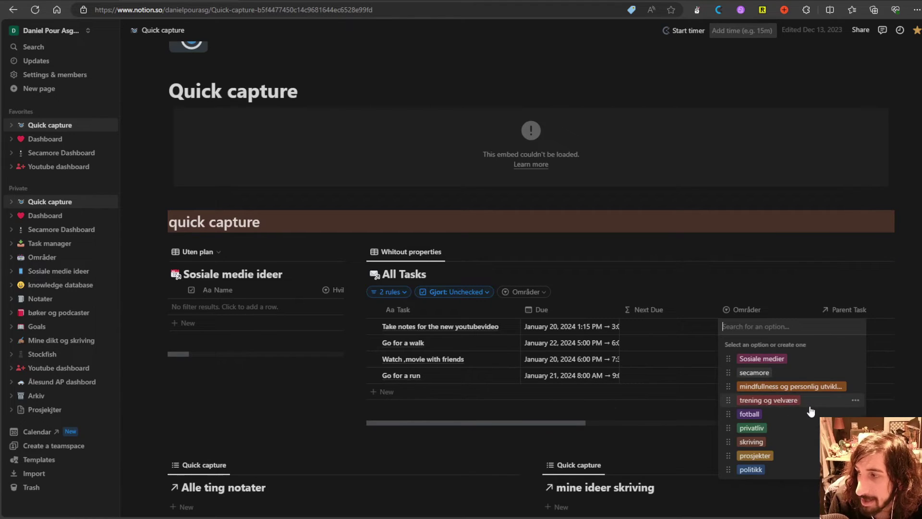
click(789, 400)
Set Områder to trening og velvære for "Go for a walk" and "Go for a run", and to privatliv for the movie task.
click(757, 329)
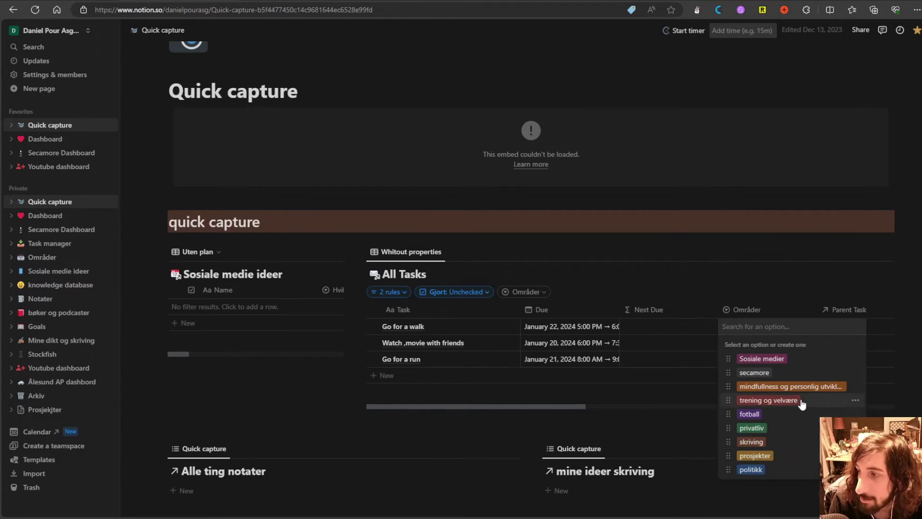
click(792, 399)
click(753, 334)
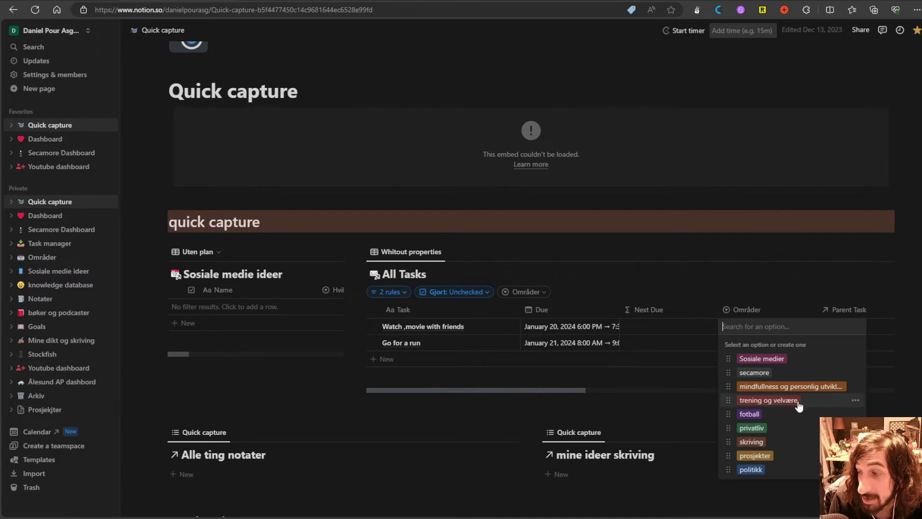
click(783, 429)
click(738, 337)
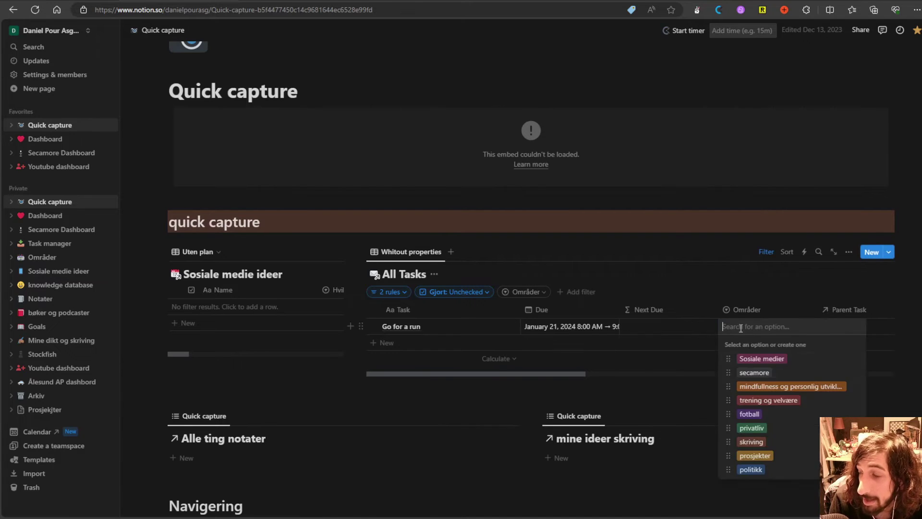
click(803, 400)
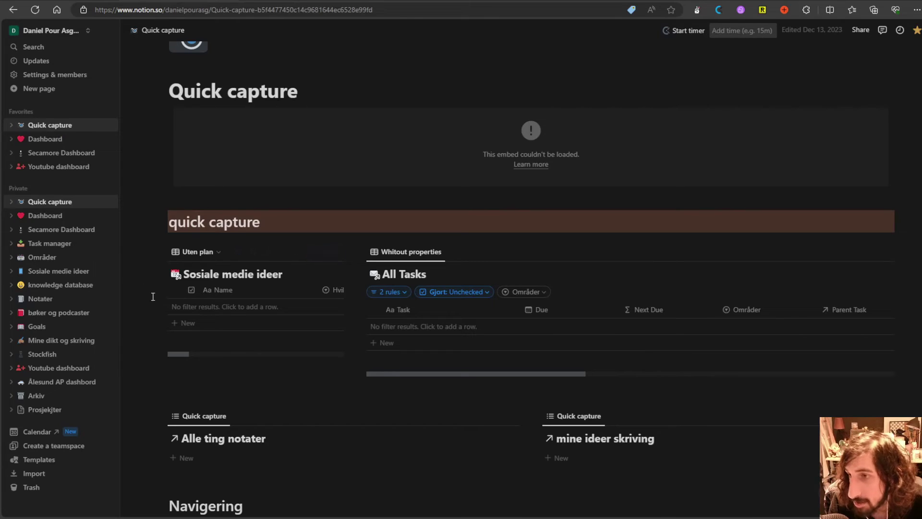
Open the Sosiale medie ideer page from the Secamore Dashboard, and open its source database with the Personlige sosiale medier view.
click(73, 230)
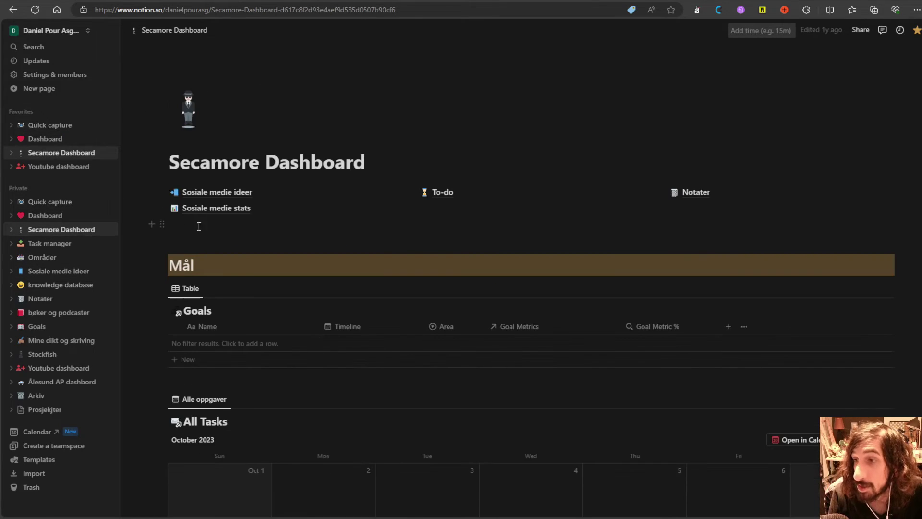
click(211, 193)
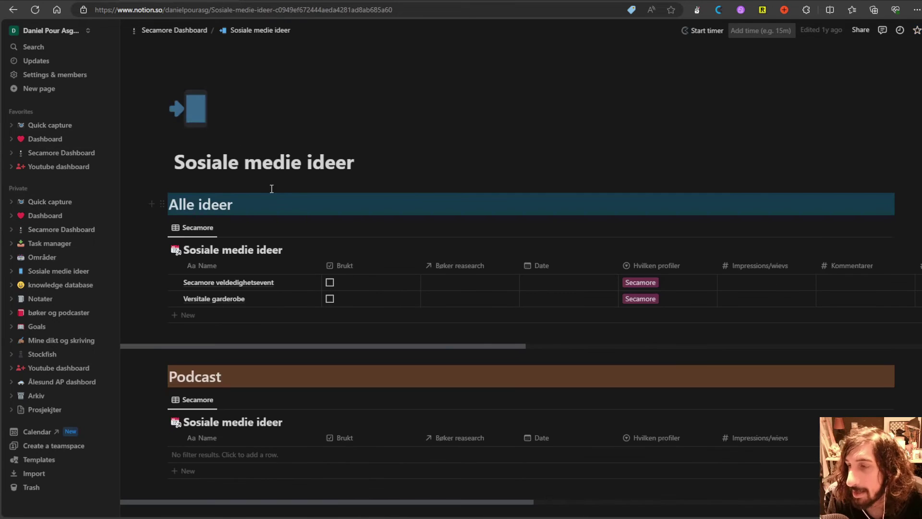
click(217, 254)
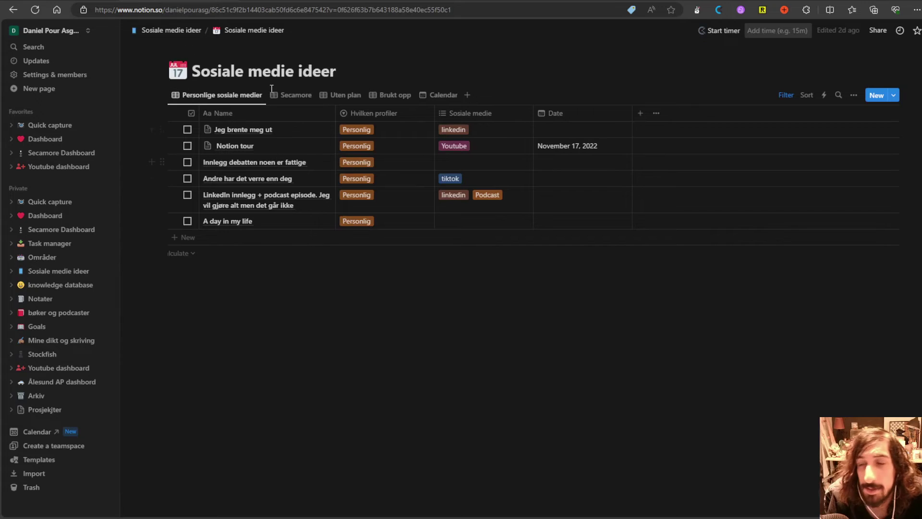
key(alt+Left)
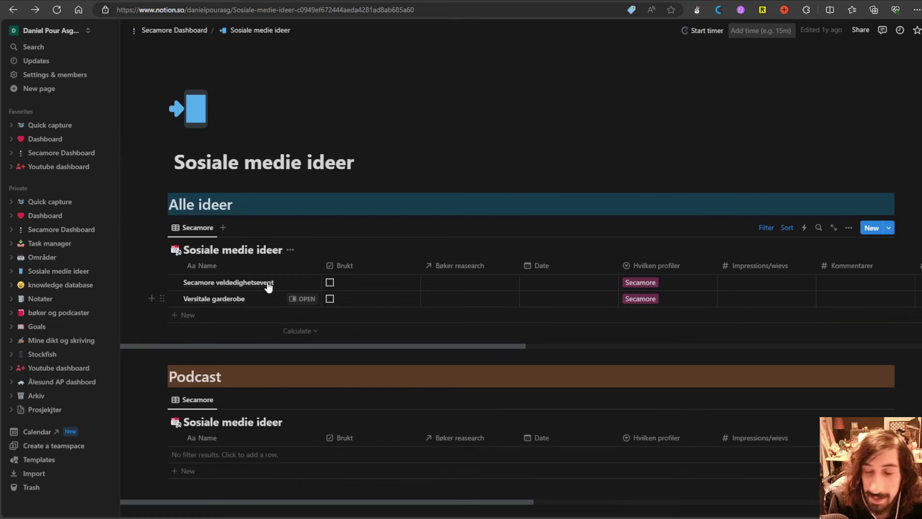
click(204, 250)
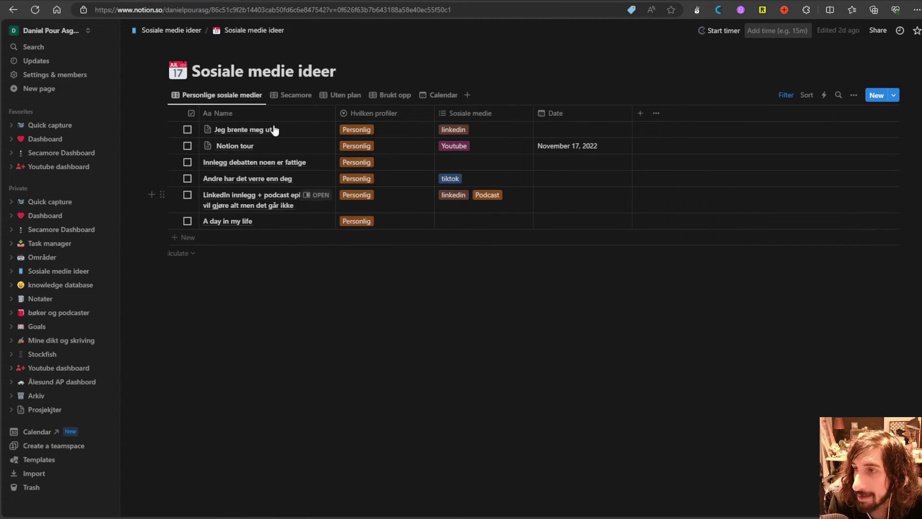
Add a new entry named "A video on affine" to the Sosiale medie ideer database.
click(210, 237)
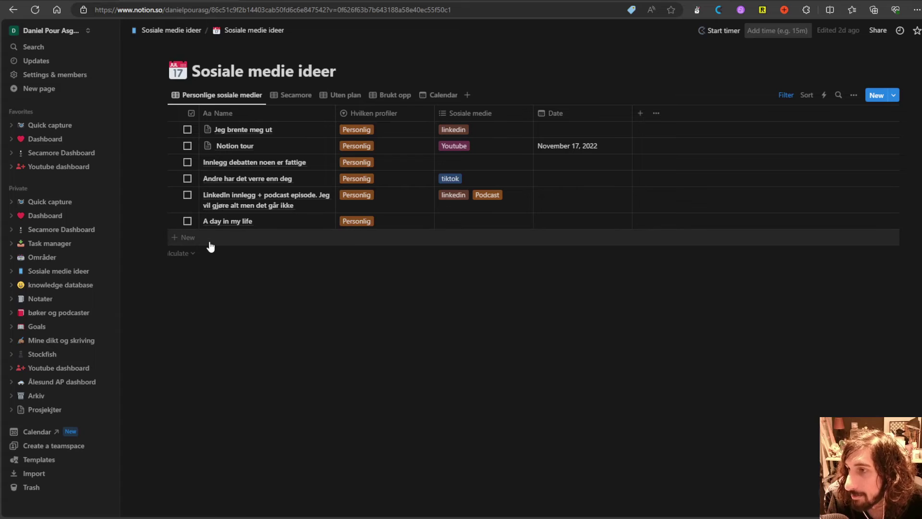
text(A)
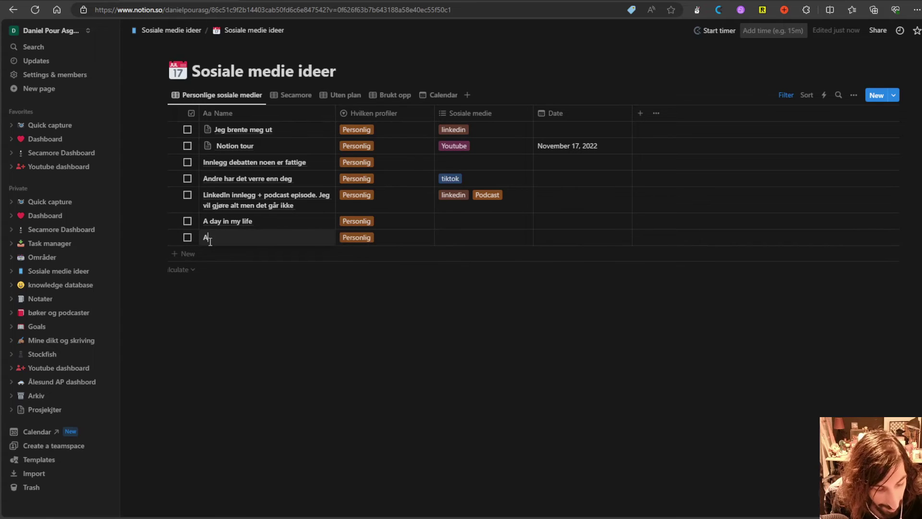
text( video on affine)
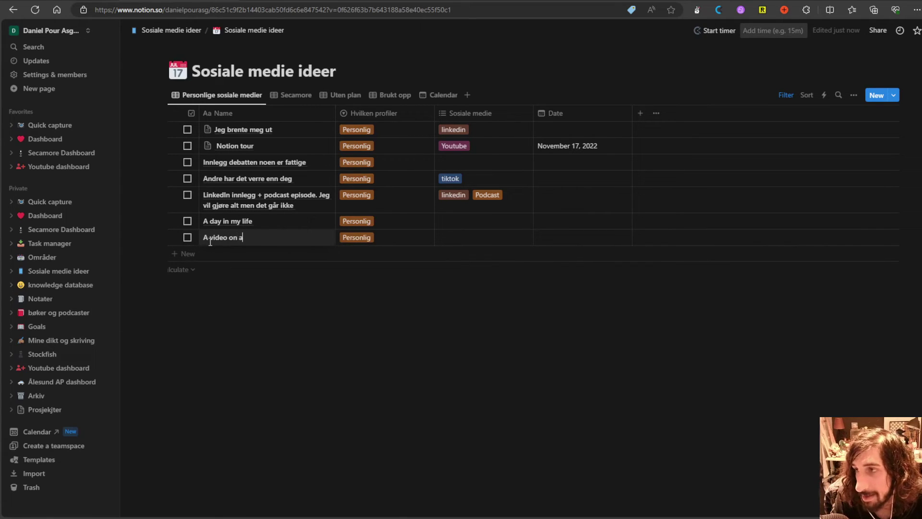
key(Escape)
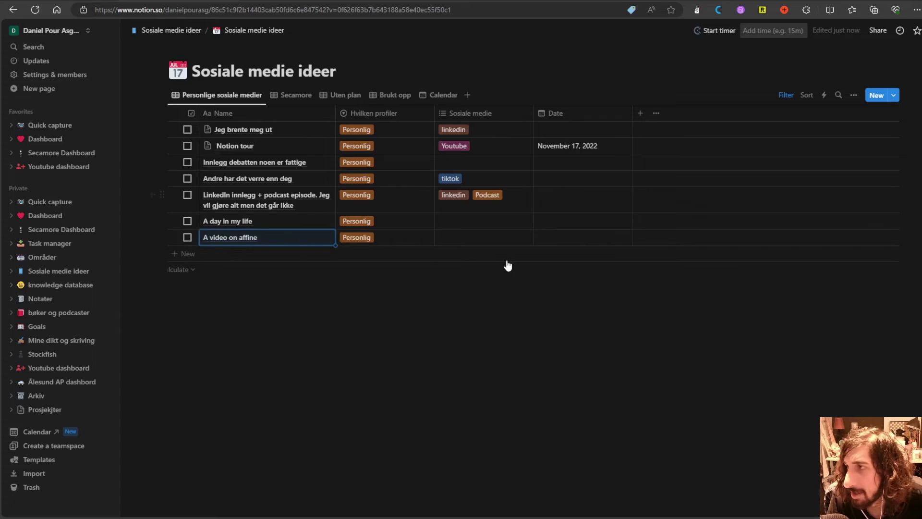
Set the "A video on affine" entry's Sosiale medie to Youtube and its date to January 22, 2024.
click(478, 237)
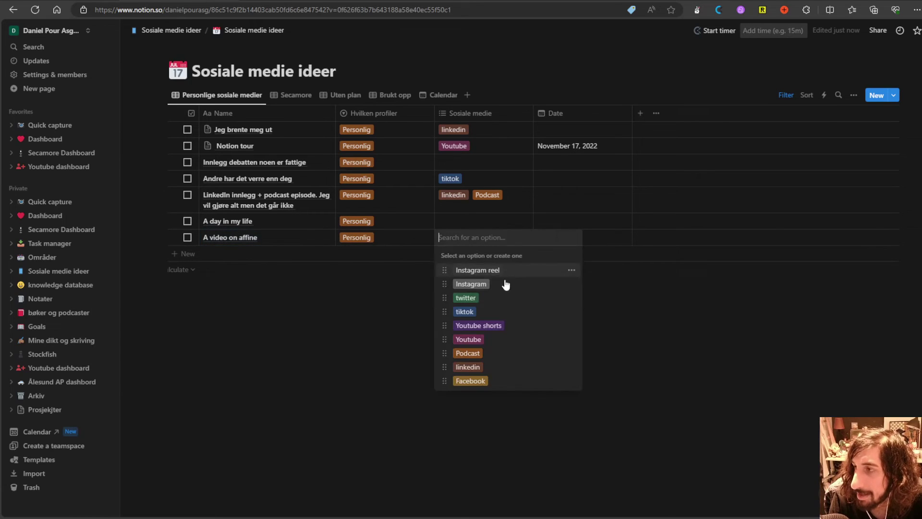
click(504, 341)
key(Escape)
click(582, 245)
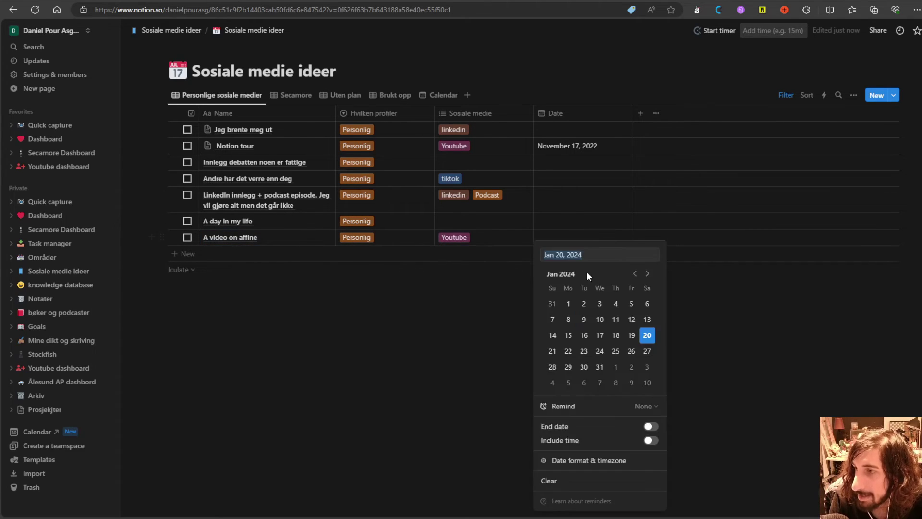
click(568, 351)
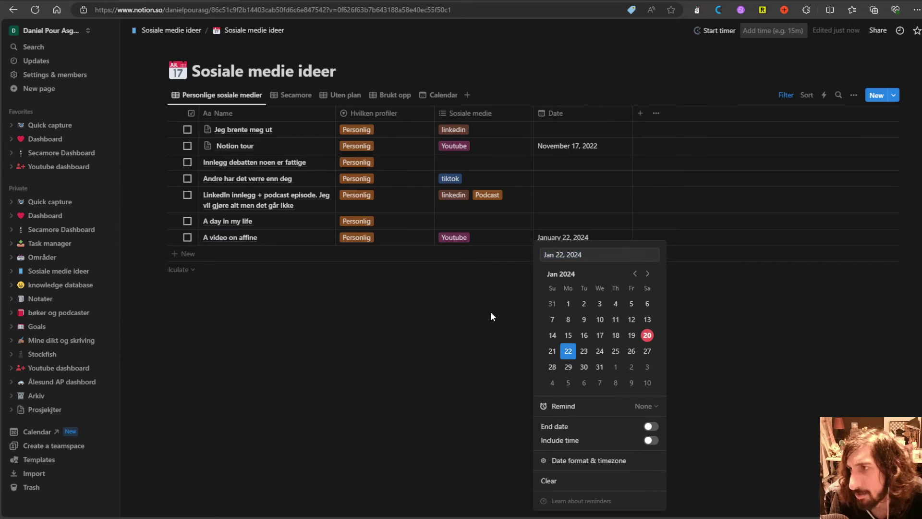
key(Escape)
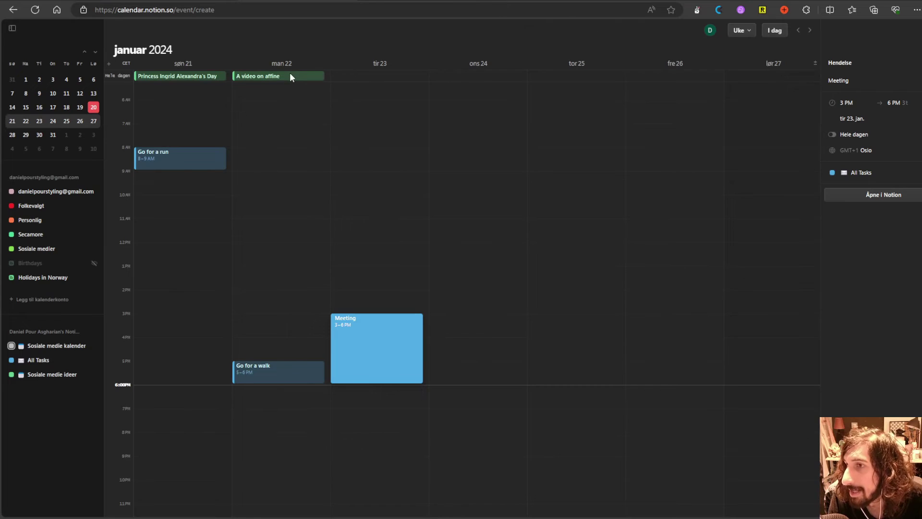
In Notion Calendar, move "A video on affine" to Friday, January 26, 5:30 PM to 6 PM, and check the entry in Notion.
drag(289, 76, 688, 379)
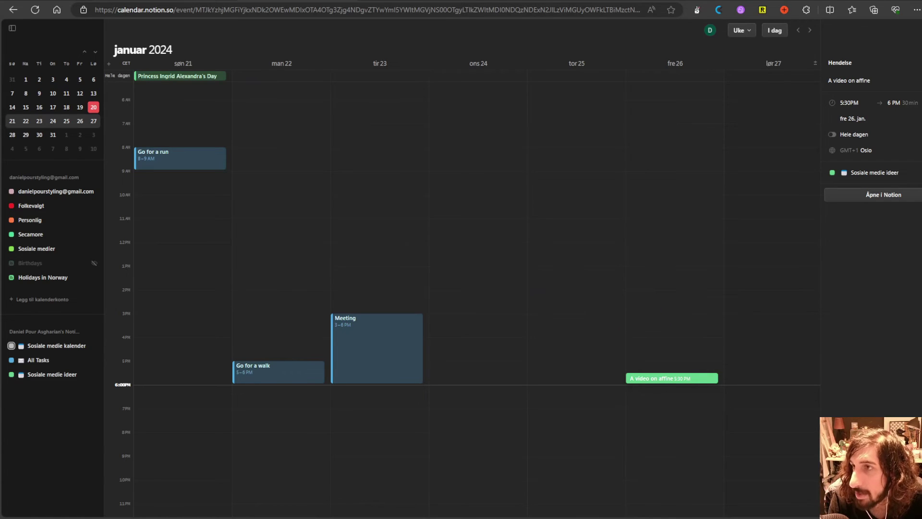
key(alt+Tab)
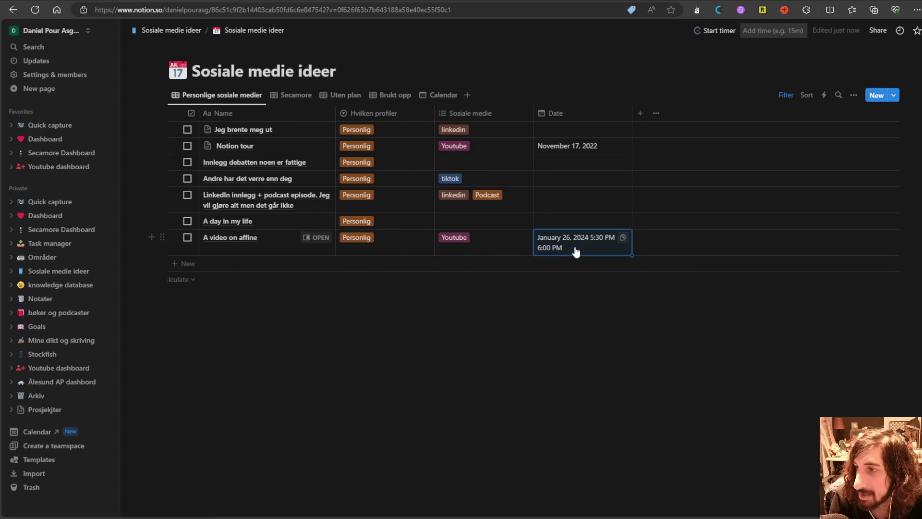
key(alt+Tab)
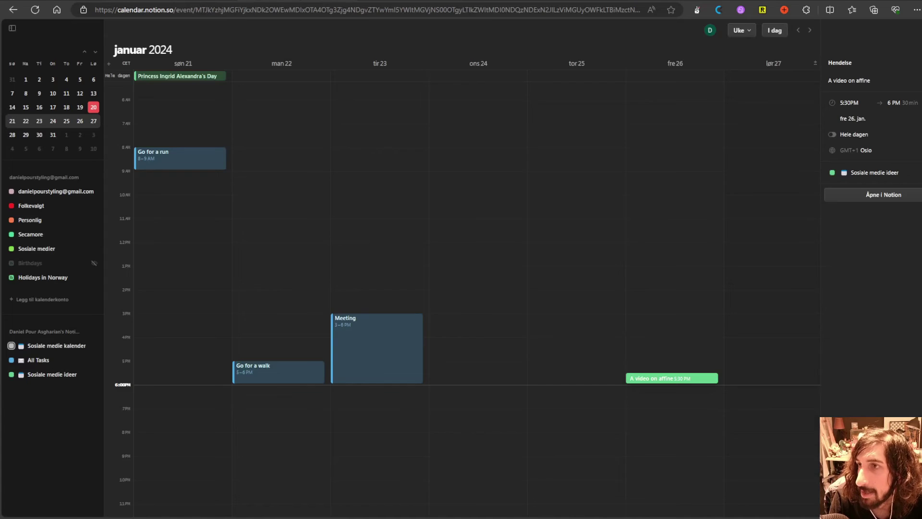
click(874, 191)
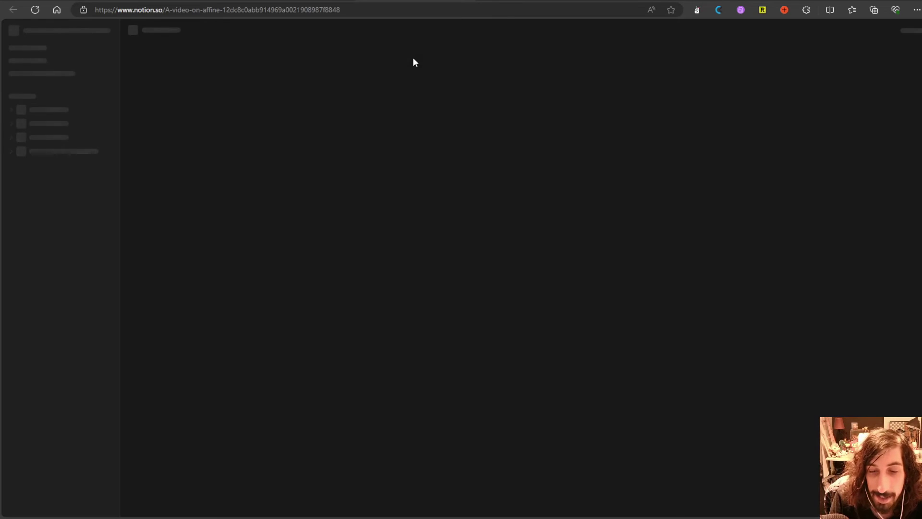
key(alt+Tab)
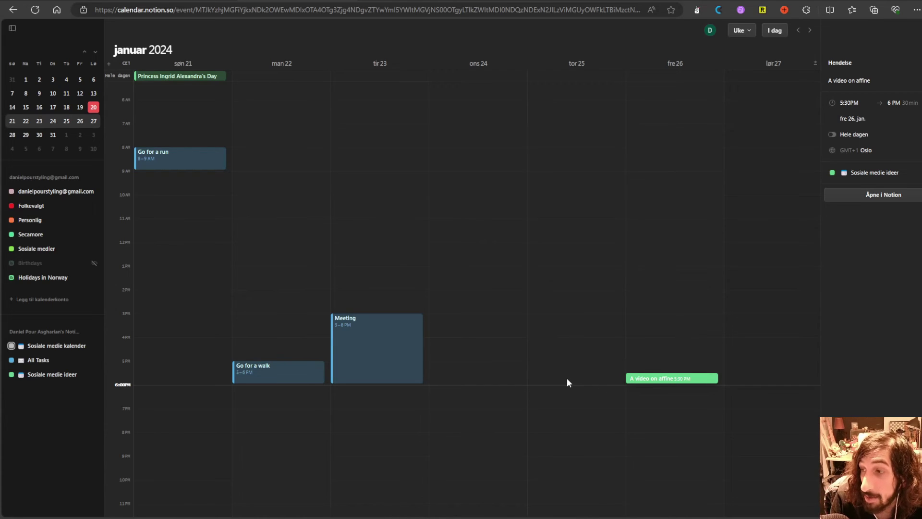
Create a new calendar event on Thursday, January 25 from 6 PM to 6:45 PM.
key(Escape)
drag(560, 372, 559, 382)
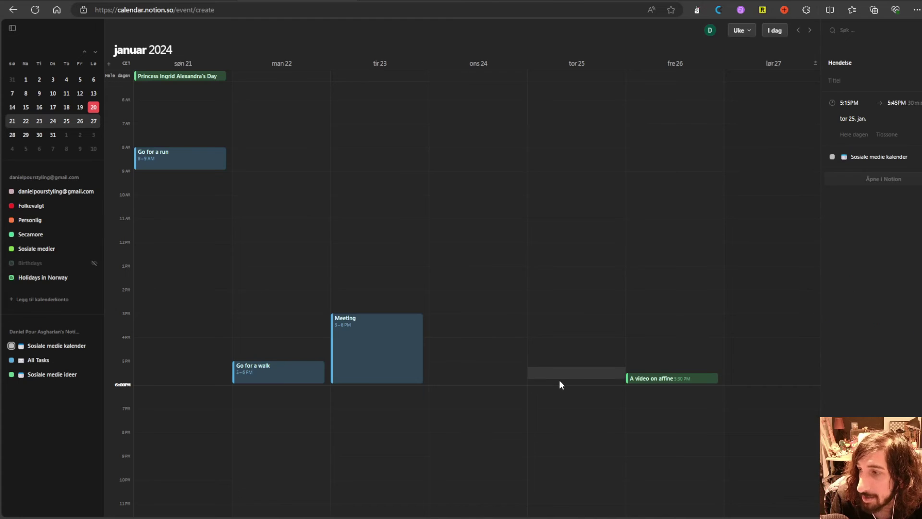
click(847, 103)
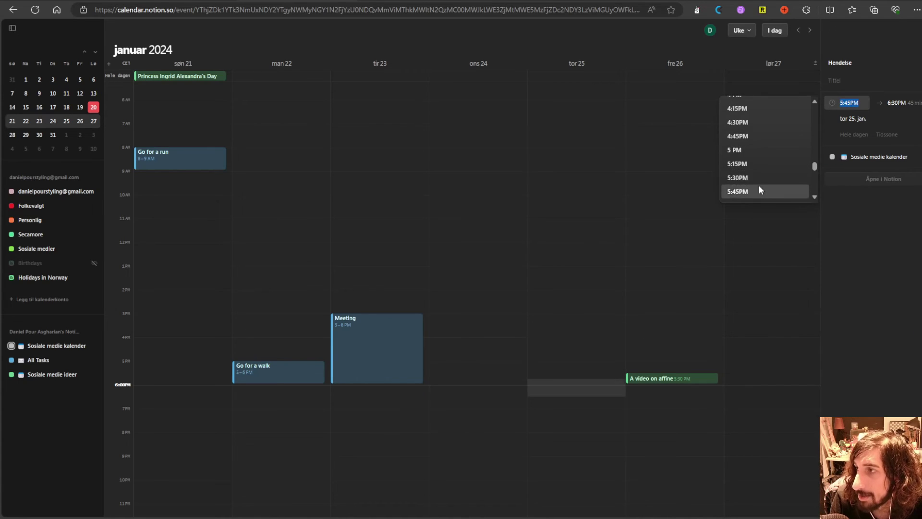
scroll(758, 185, down, 1)
scroll(752, 183, down, 1)
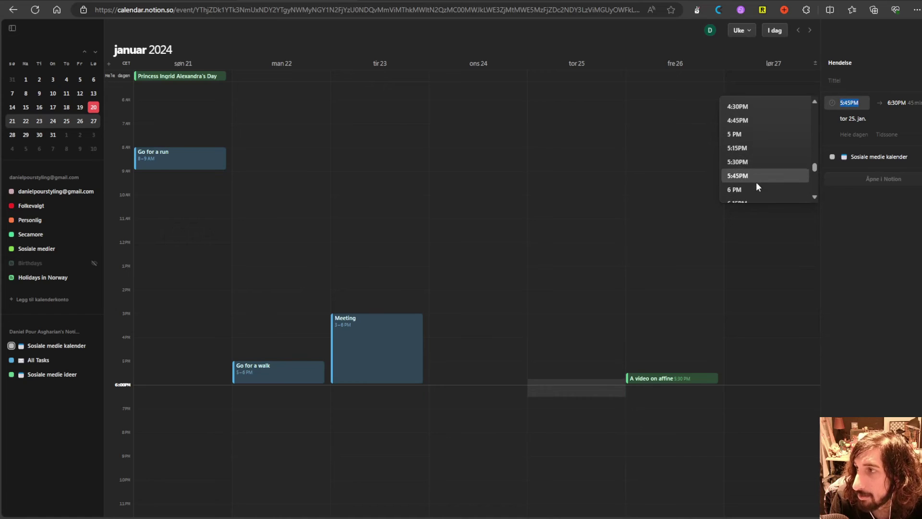
click(751, 183)
Title the new Thursday event "Video on notion".
click(862, 81)
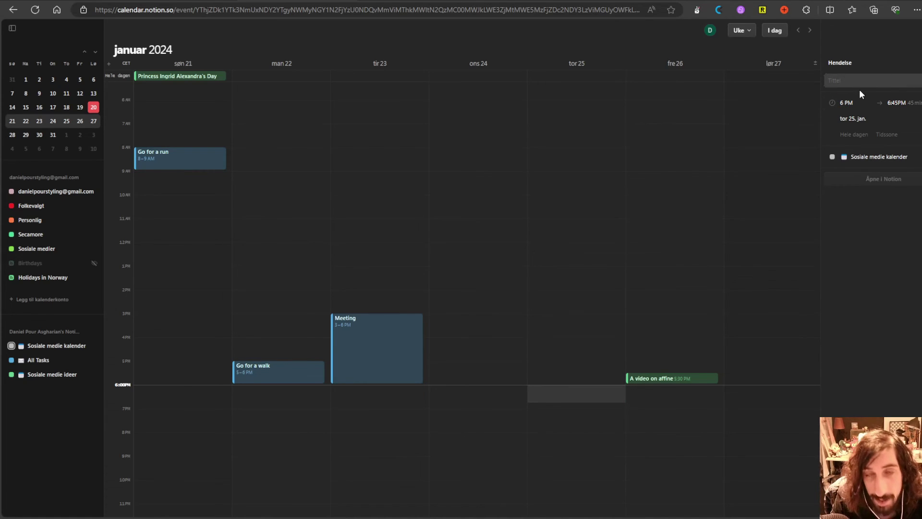
text(V)
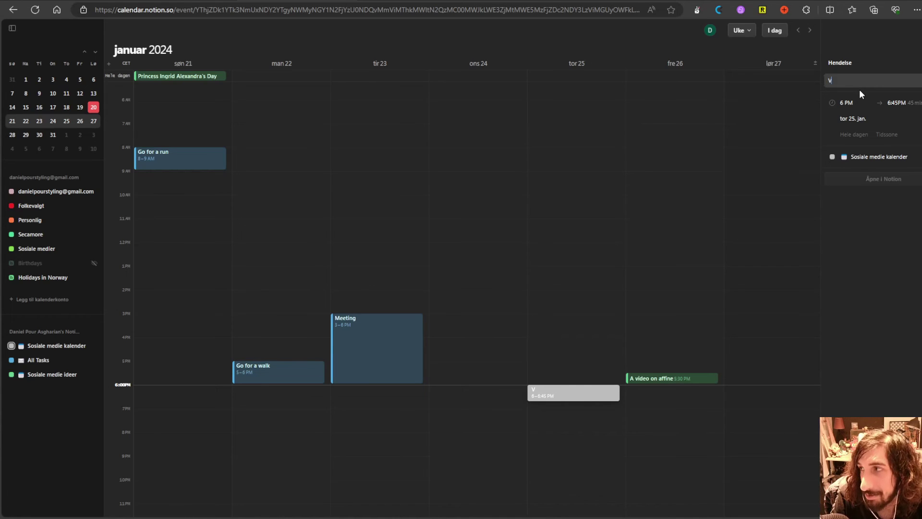
text(ideo)
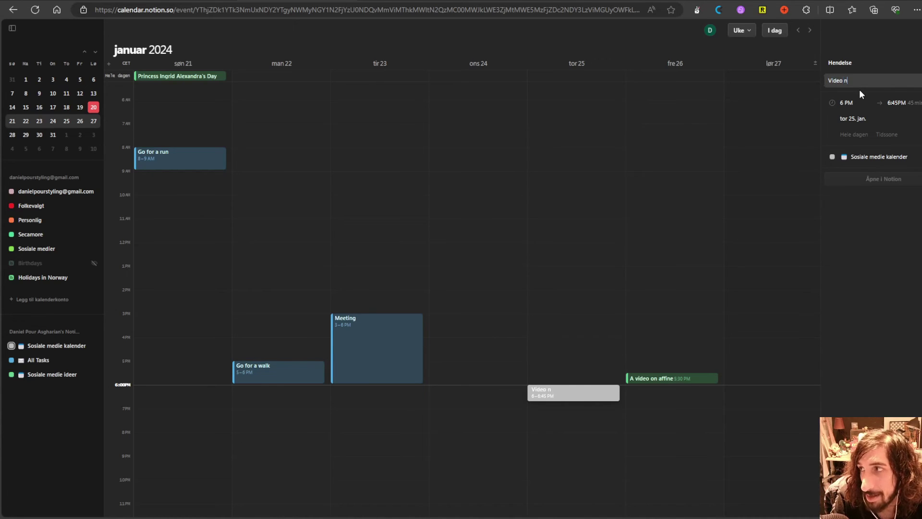
text( on notion)
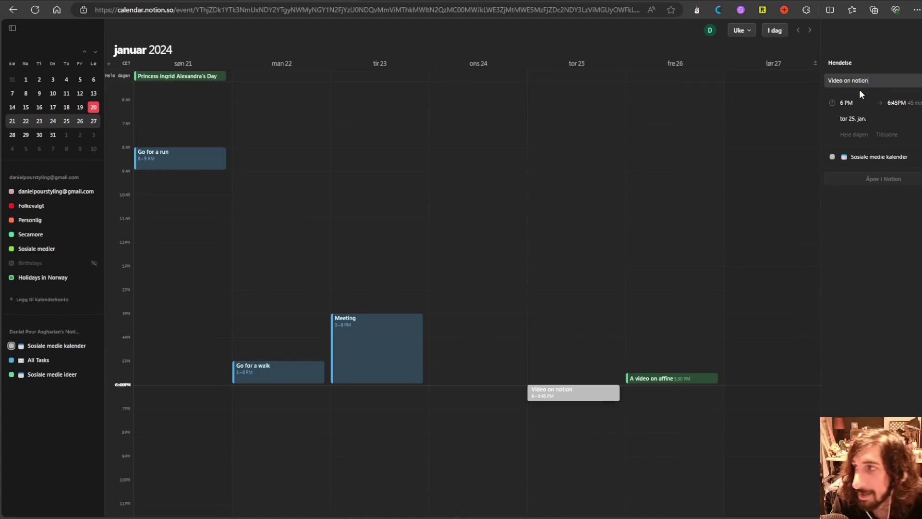
key(Return)
Assign the "Video on notion" event to the Sosiale medie ideer database.
click(872, 158)
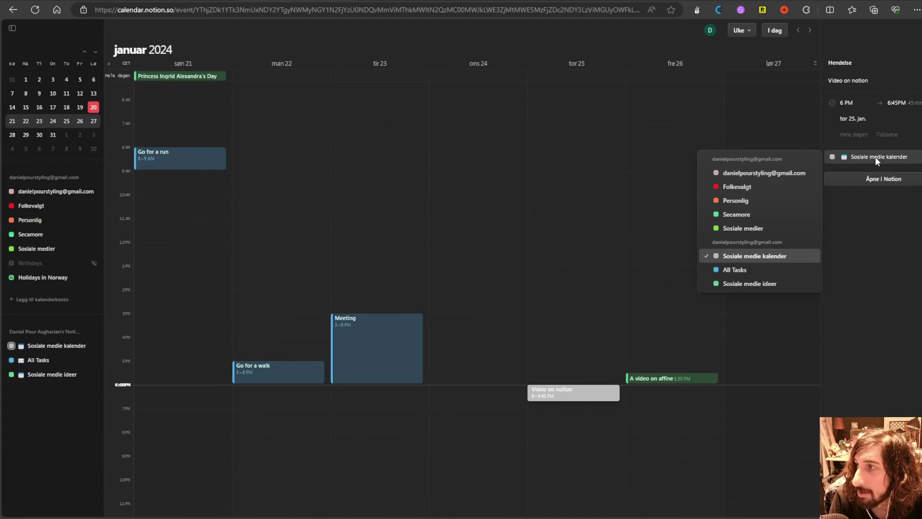
click(770, 256)
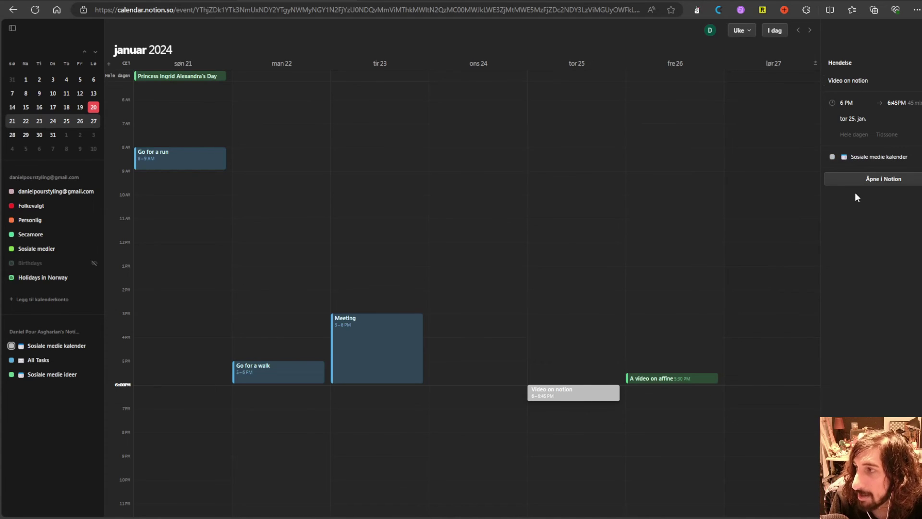
click(867, 155)
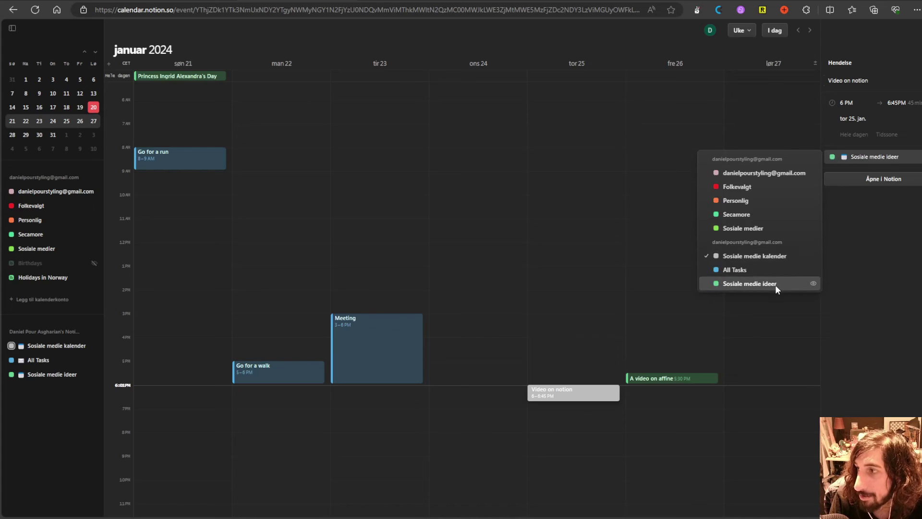
click(775, 283)
Try to switch the "Video on notion" event back to the Sosiale medie kalender database.
click(881, 161)
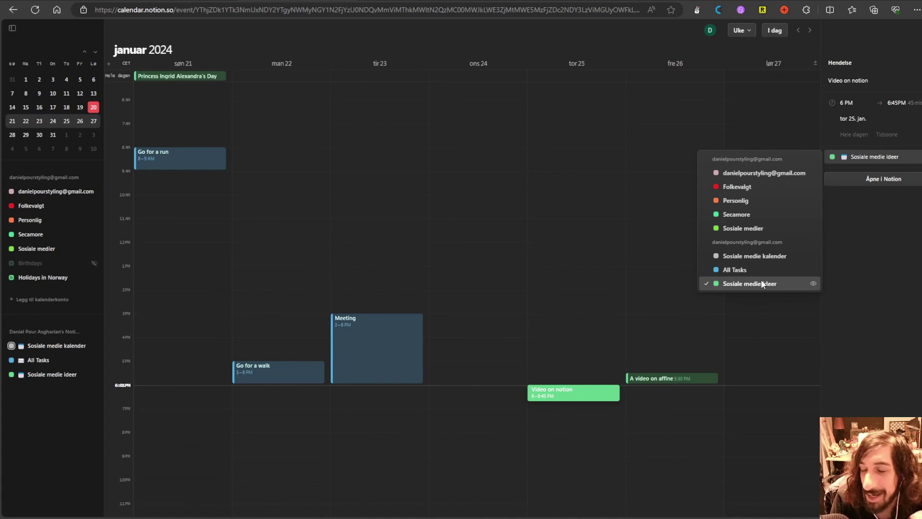
click(766, 256)
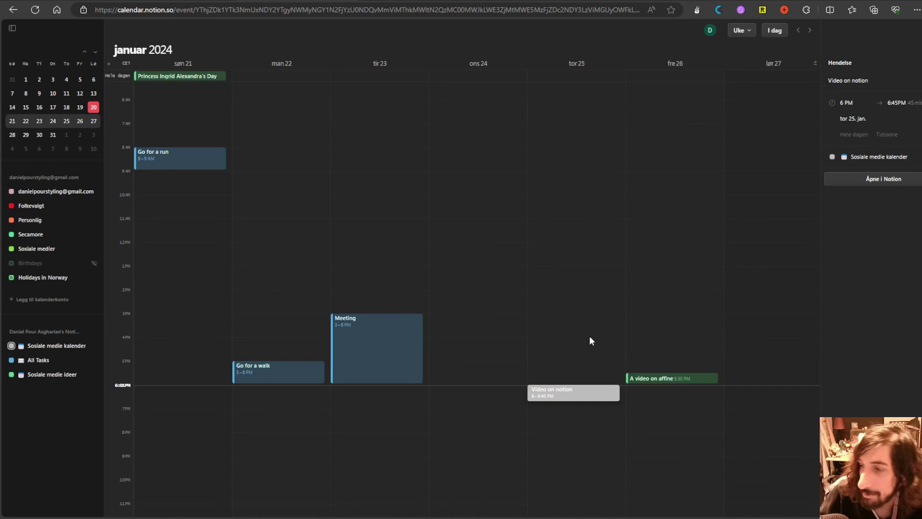
In Notion, check the "Video on notion" entry against the Personlige sosiale medier and Uten plan views, and return to Notion Calendar.
click(194, 0)
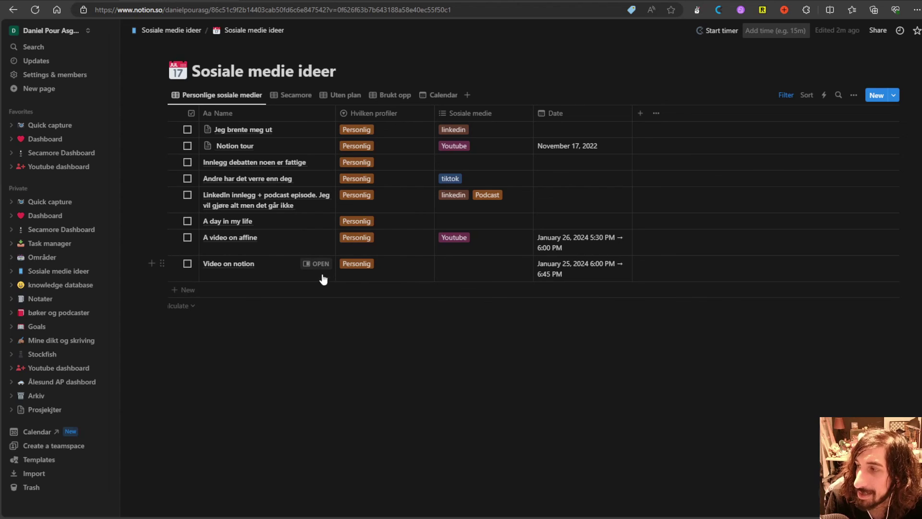
click(401, 271)
click(401, 294)
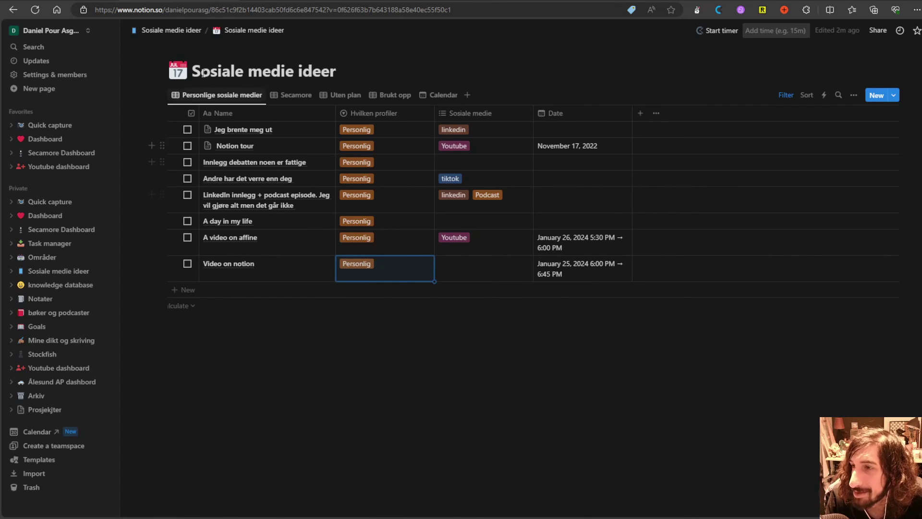
click(343, 94)
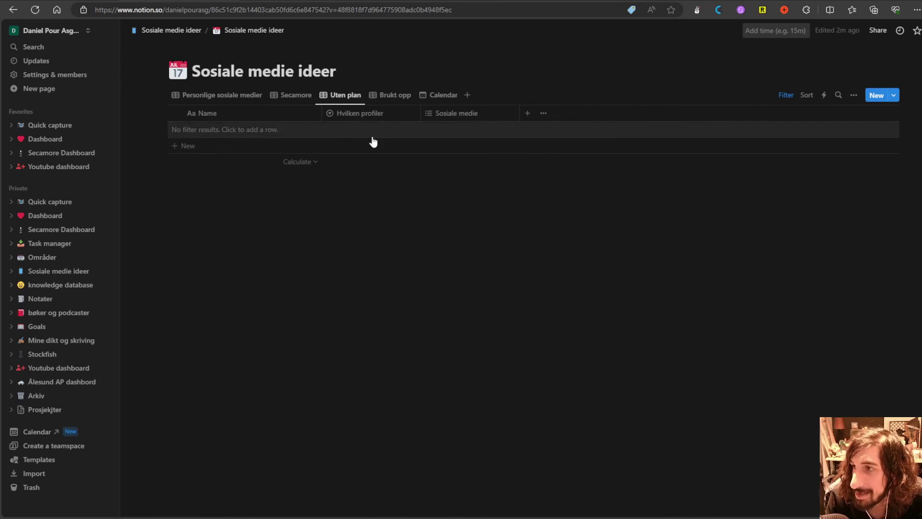
click(205, 96)
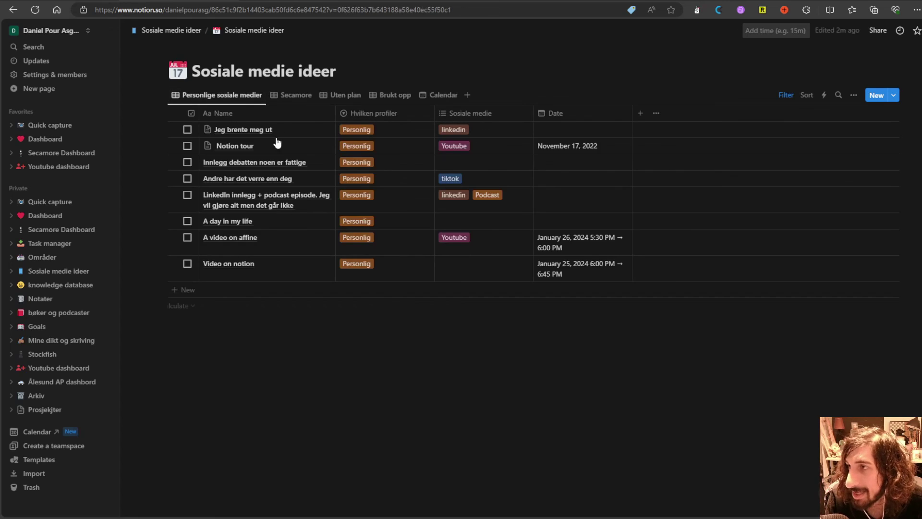
key(ctrl+Tab)
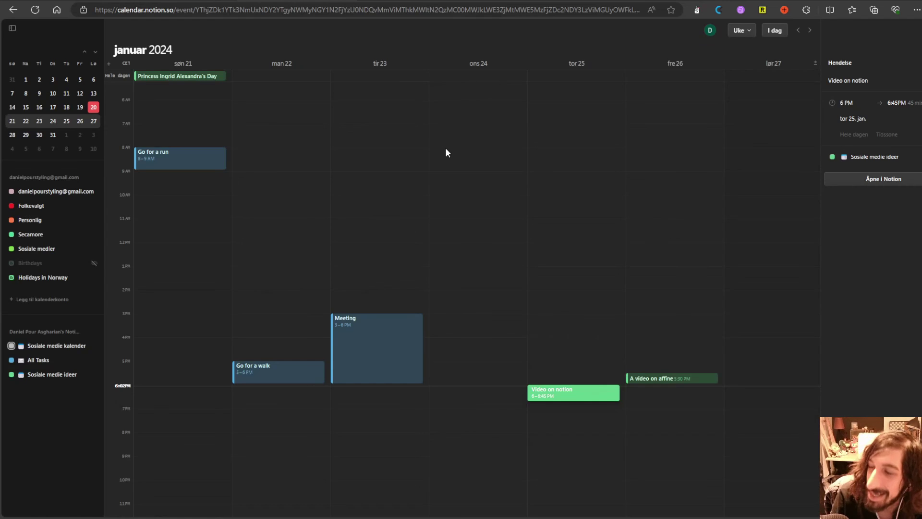